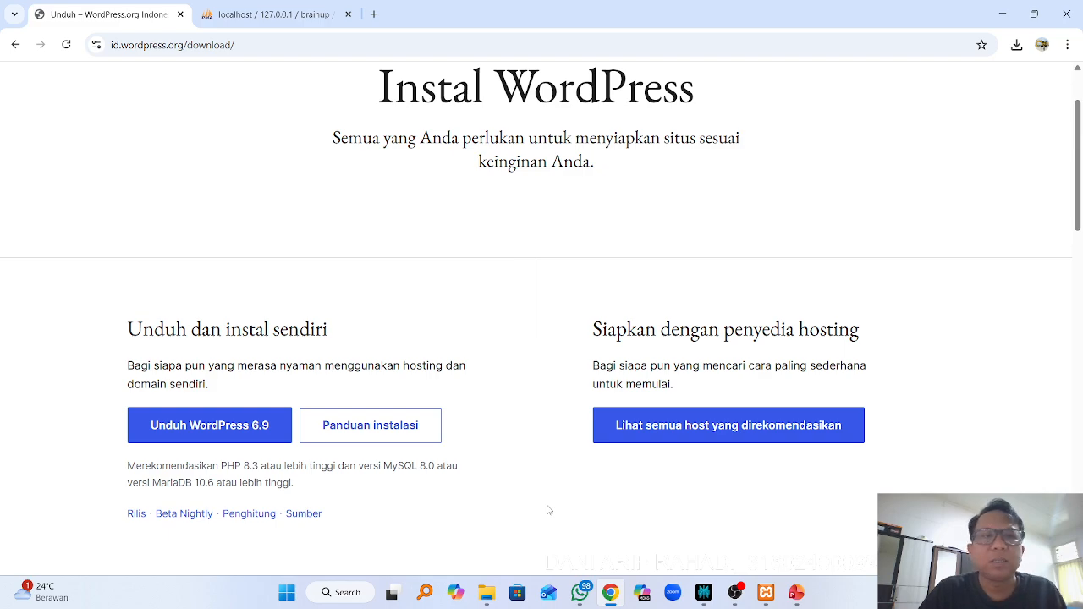
left_click(284, 17)
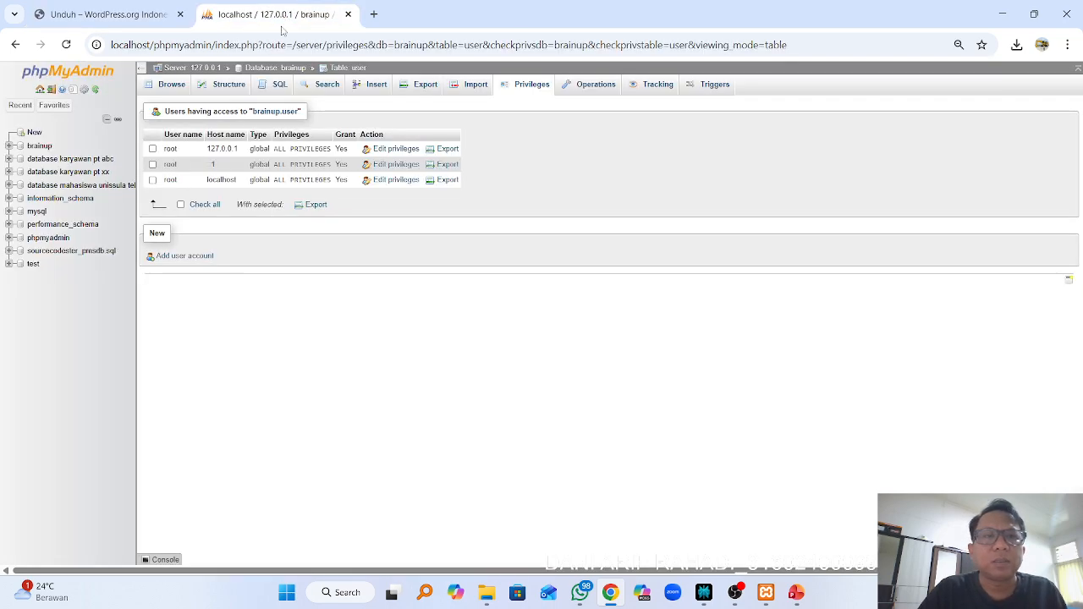
left_click(133, 17)
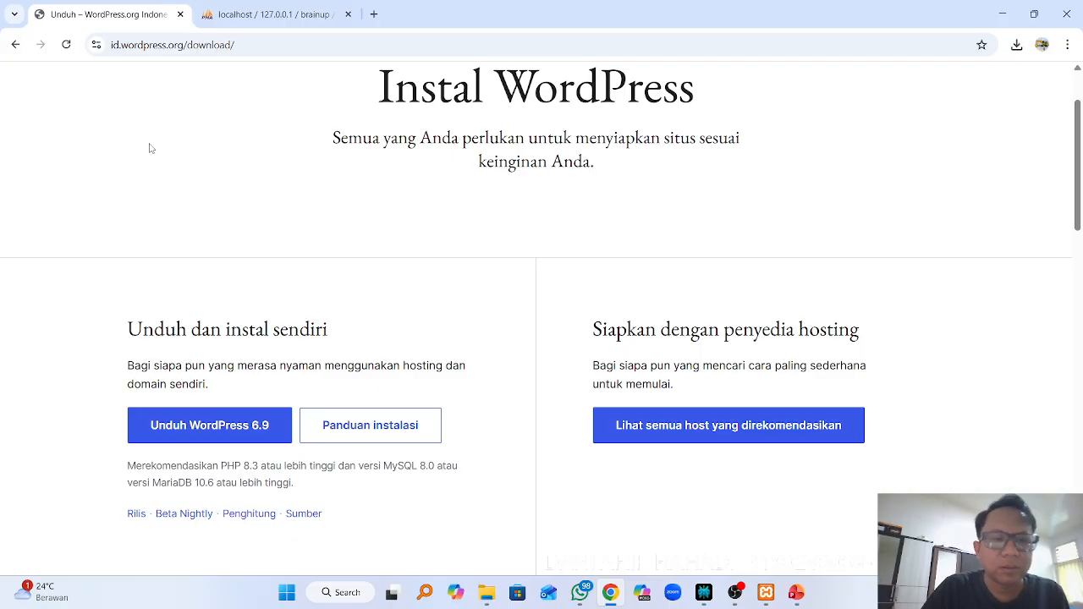
scroll(237, 314, "down", 1)
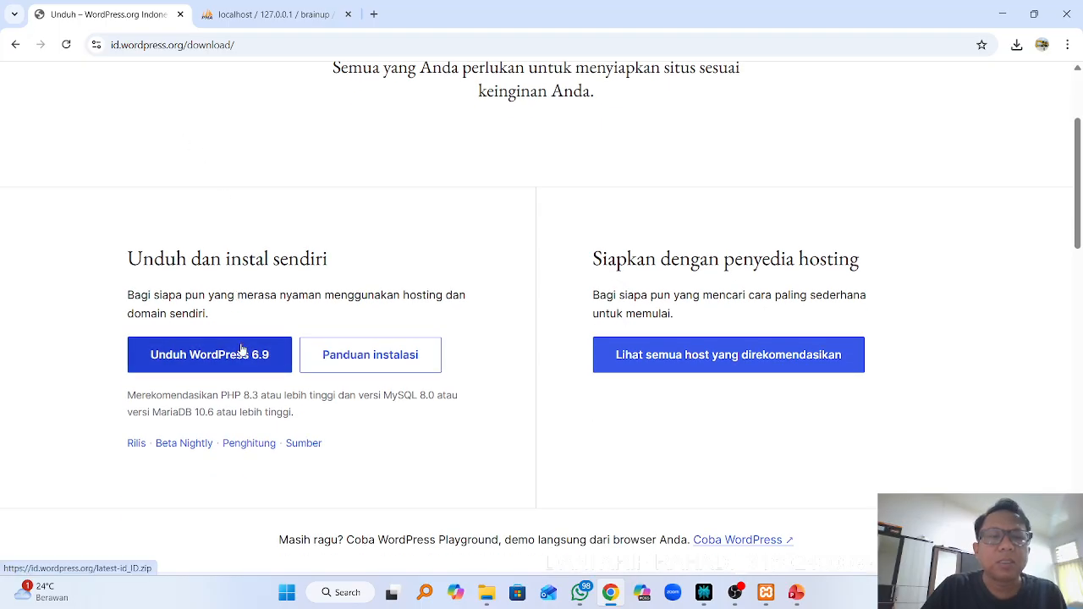
scroll(229, 287, "up", 2)
- Search the web for "wordpress download" and open the WordPress.org Indonesia download page from the results
left_click_drag(235, 44, 184, 47)
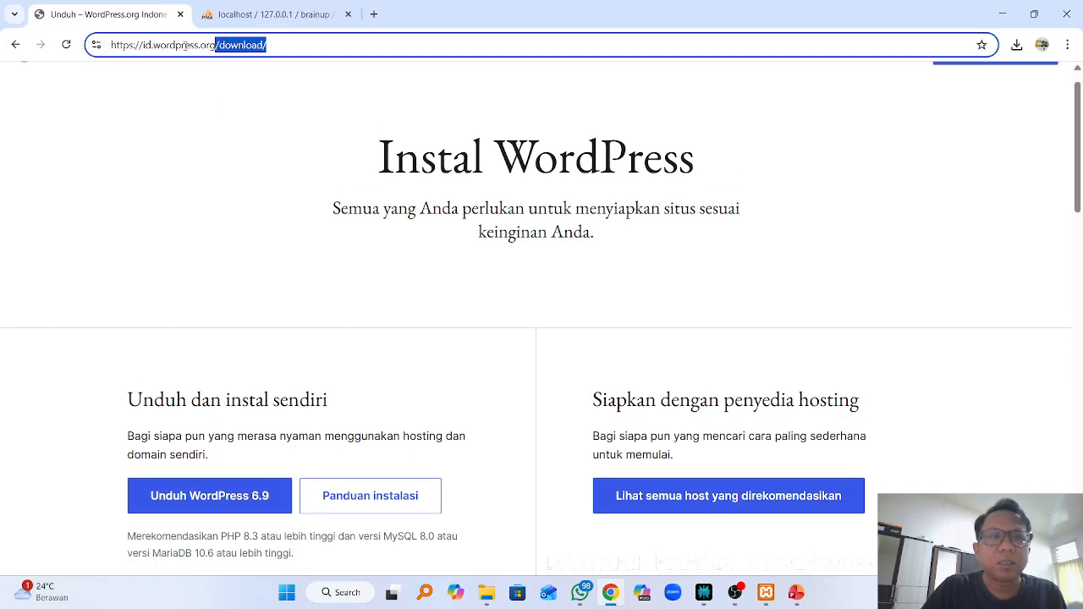
key("BackSpace")
key("BackSpace")
key("BackSpace")
key("BackSpace")
key("BackSpace")
key("BackSpace")
key("BackSpace")
key("BackSpace")
key("BackSpace")
key("BackSpace")
key("BackSpace")
key("BackSpace")
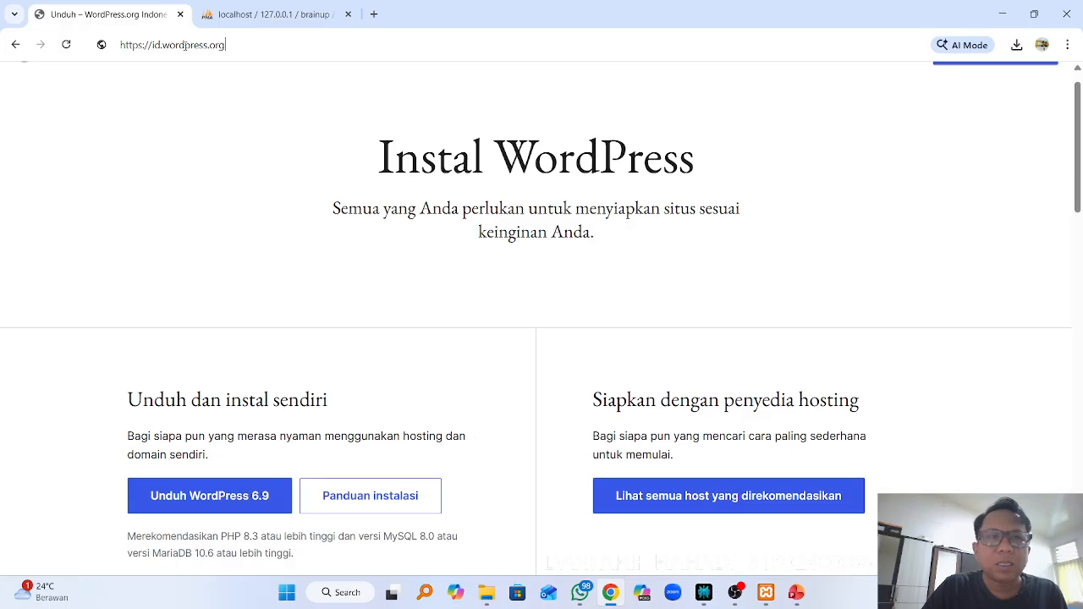
key("BackSpace")
key("BackSpace")
key("BackSpace")
key("BackSpace")
key("BackSpace")
key("BackSpace")
key("BackSpace")
key("BackSpace")
key("BackSpace")
key("BackSpace")
key("BackSpace")
key("BackSpace")
key("BackSpace")
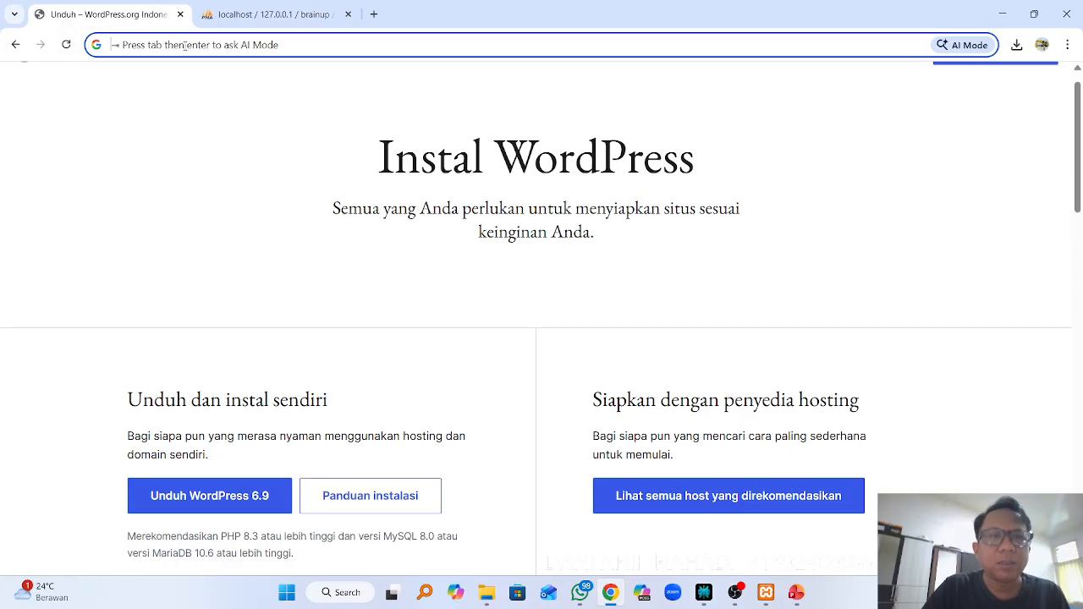
type("wordpress")
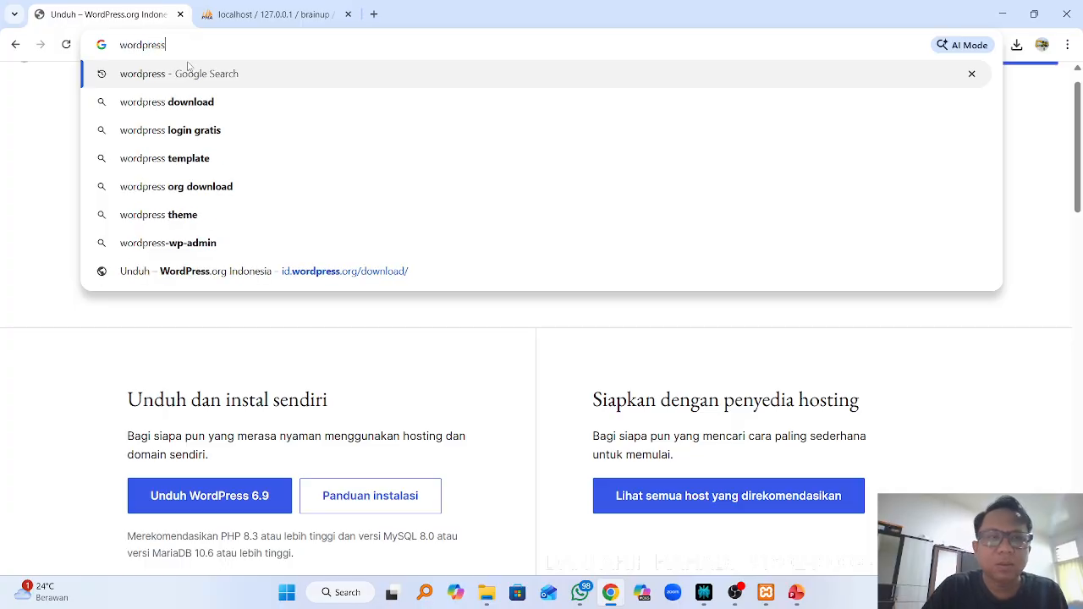
left_click(191, 101)
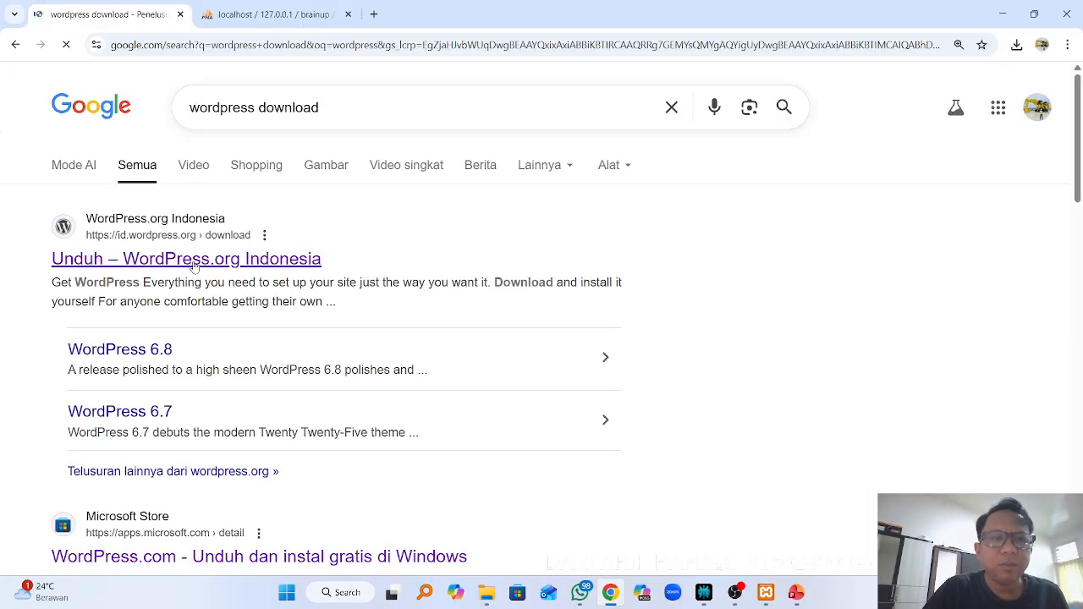
left_click(193, 266)
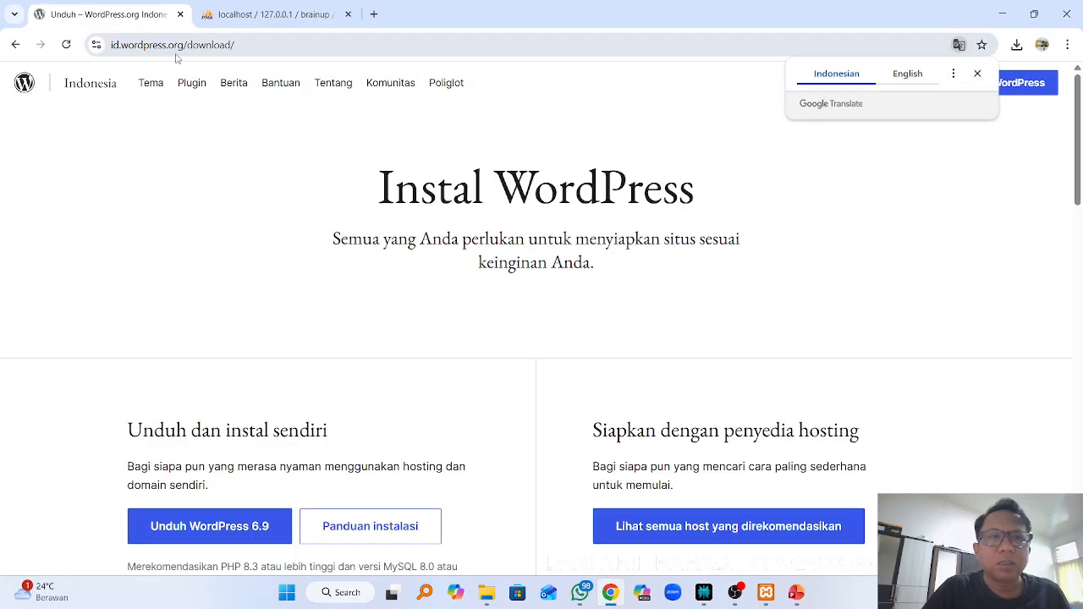
- Download WordPress 6.9 for self-installation and dismiss the thank-you message
scroll(265, 245, "down", 3)
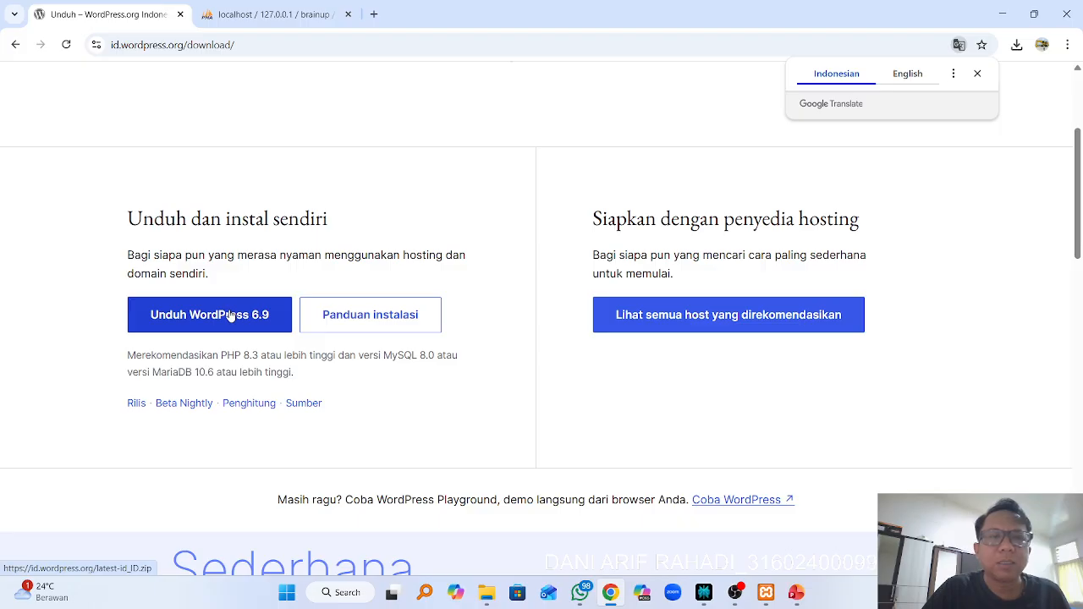
left_click(229, 314)
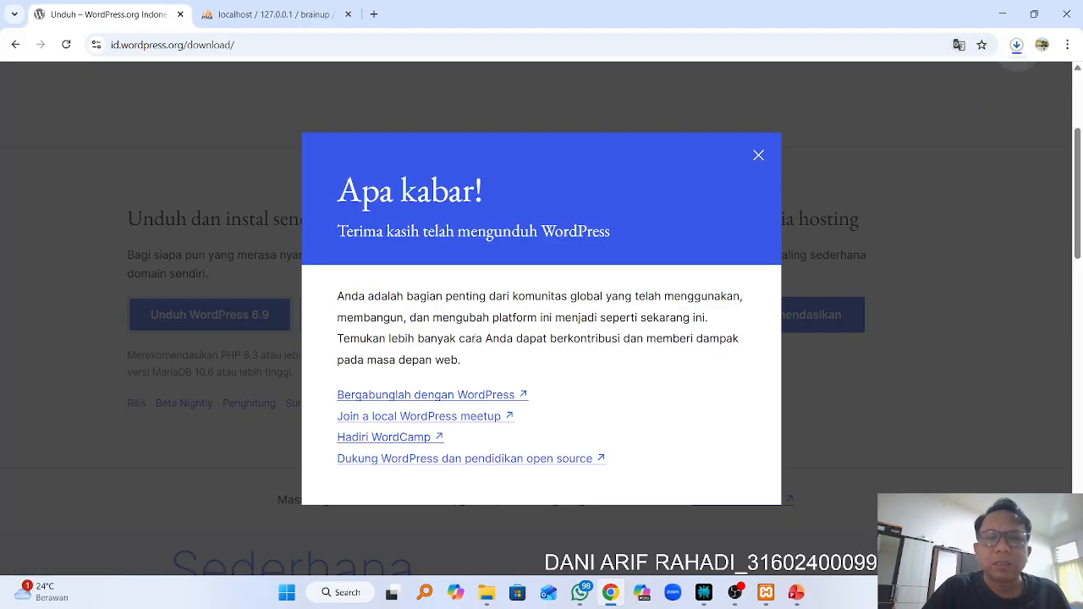
left_click(758, 156)
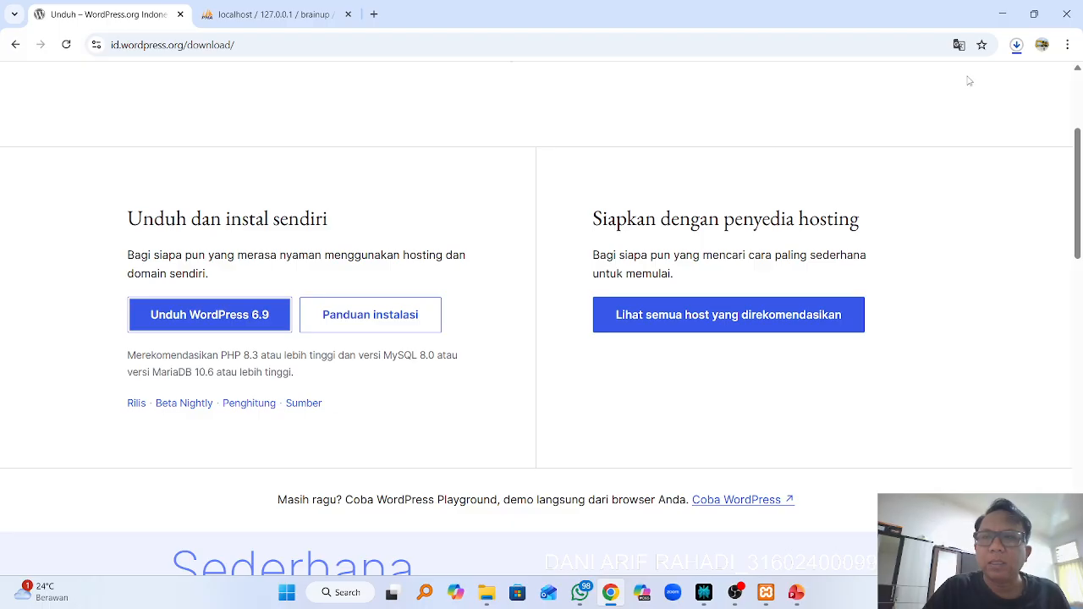
- Go to the desktop, open the extracted wordpress folder to examine its files, and put its window away
left_click(1009, 15)
left_click(1009, 14)
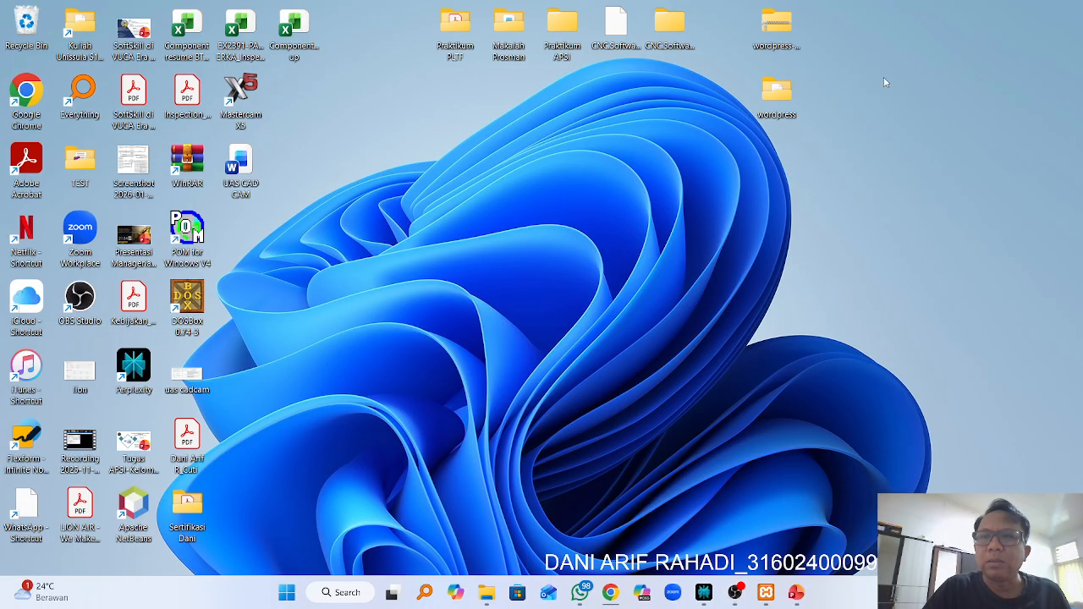
left_click(786, 33)
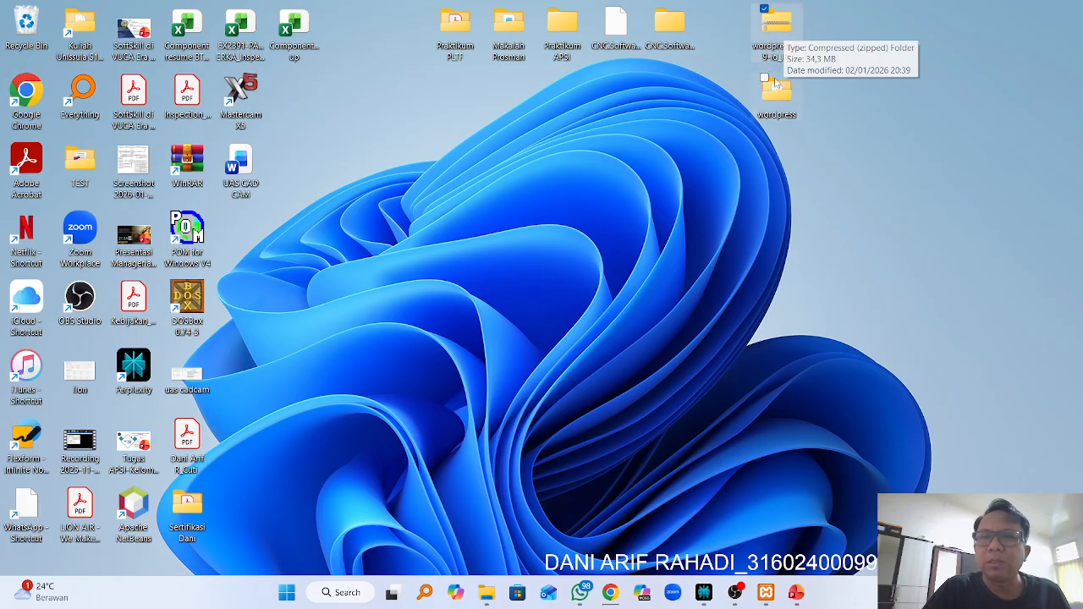
double_click(773, 92)
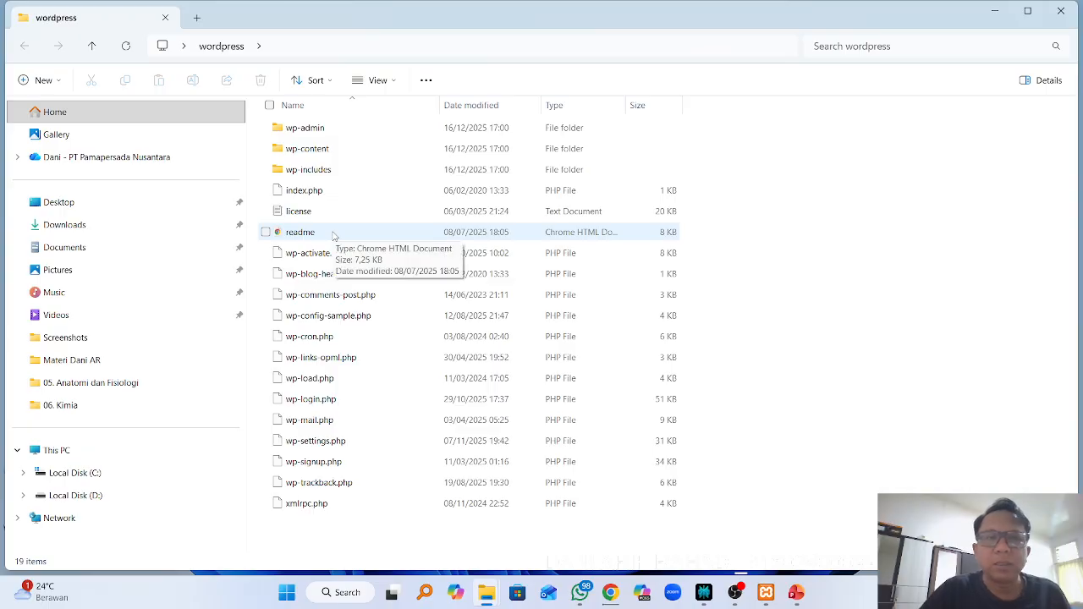
left_click(995, 13)
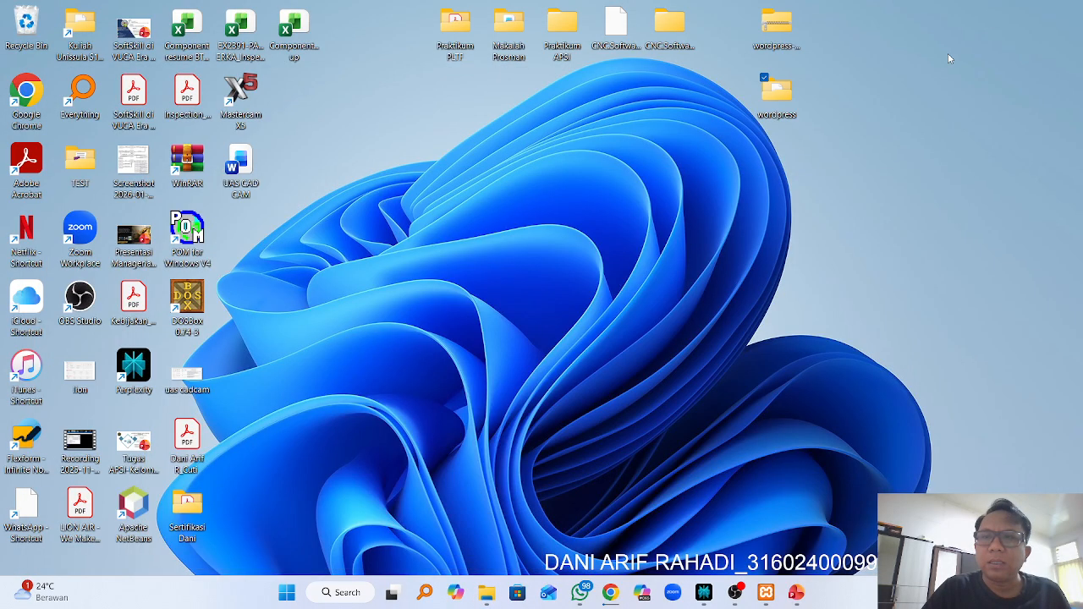
- Copy the wordpress folder on the desktop and bring up the File Explorer window showing htdocs
right_click(775, 98)
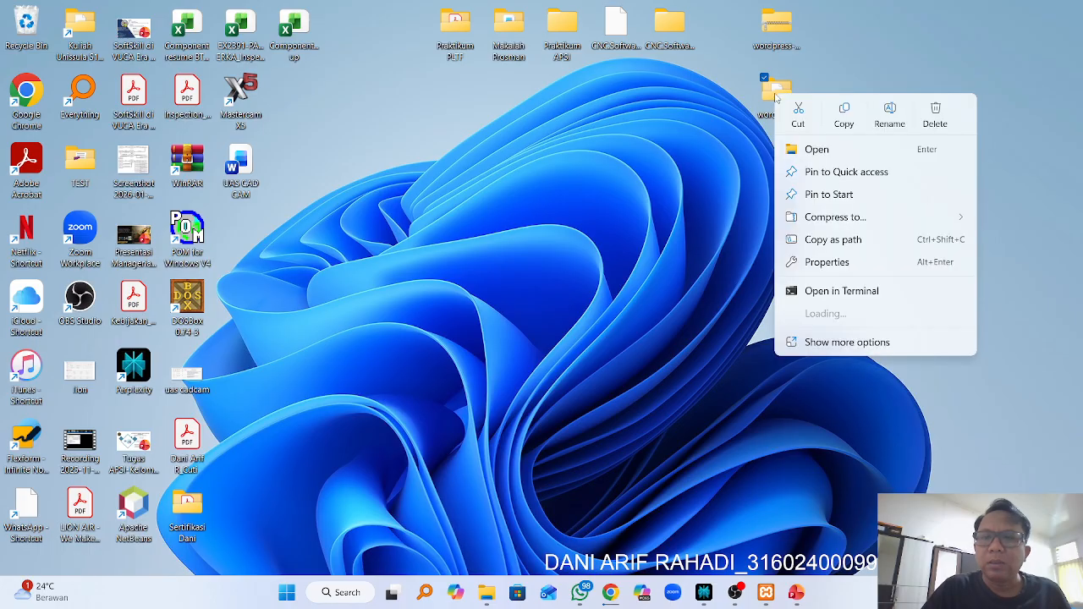
left_click(835, 113)
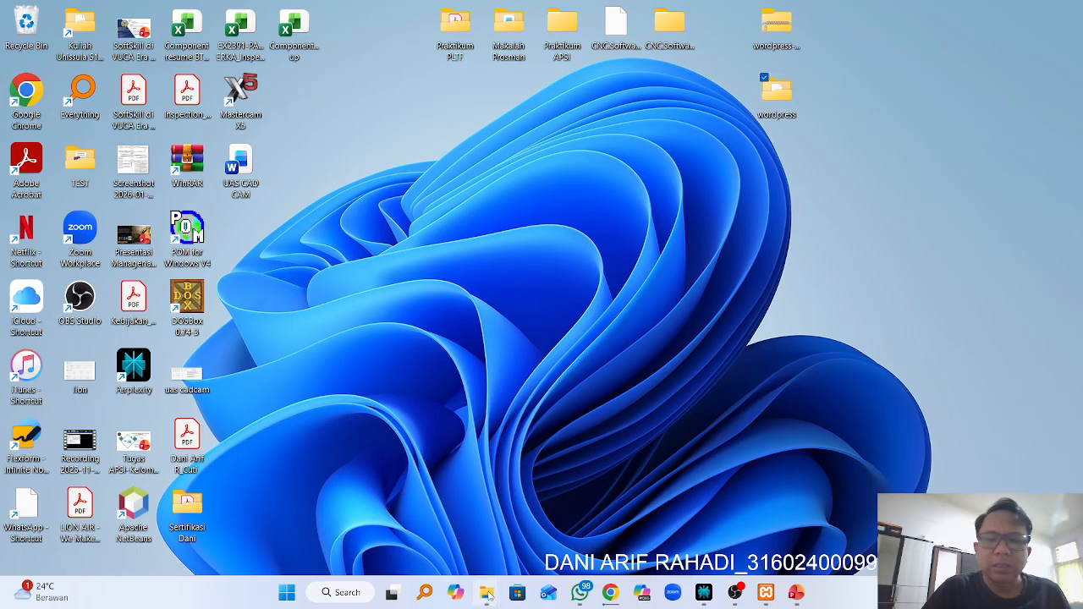
mouse_move(487, 595)
left_click(372, 532)
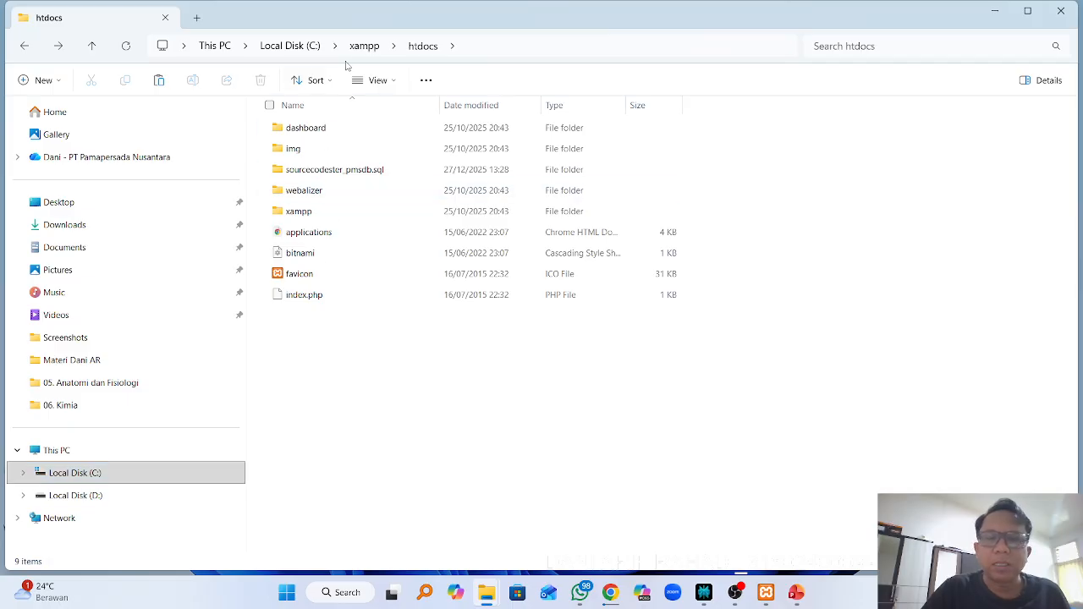
- Trace the path from Local Disk (C:) through xampp to htdocs and paste the copied wordpress folder there
mouse_move(764, 600)
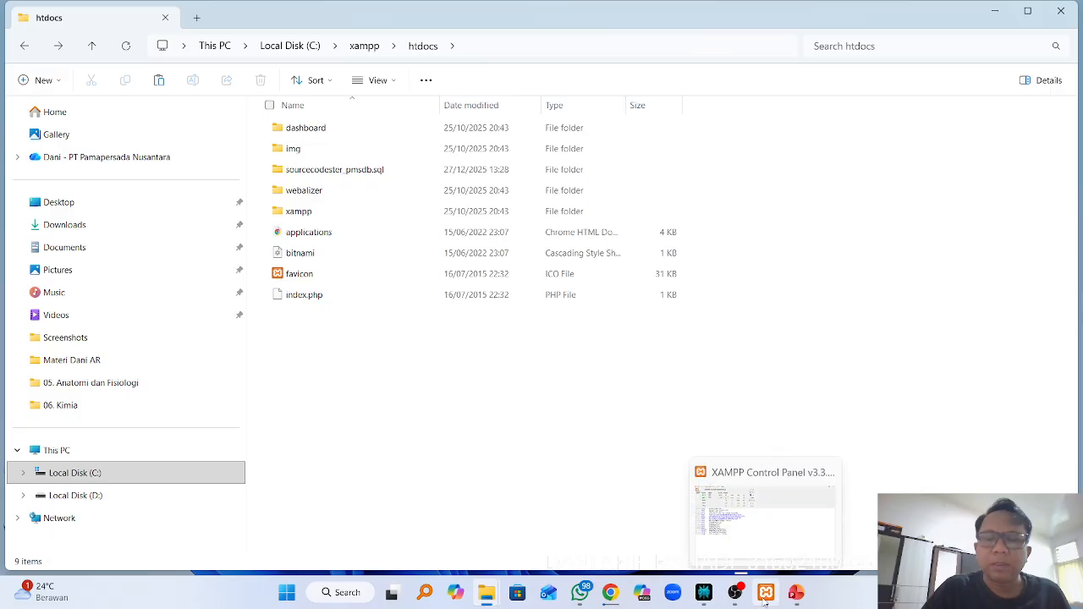
left_click(365, 48)
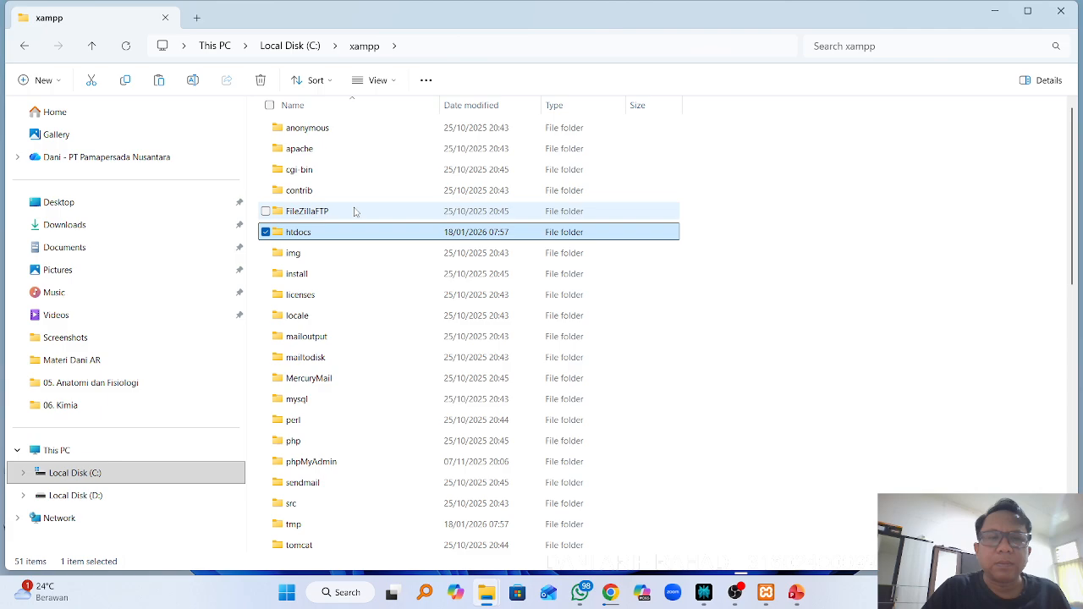
left_click(310, 46)
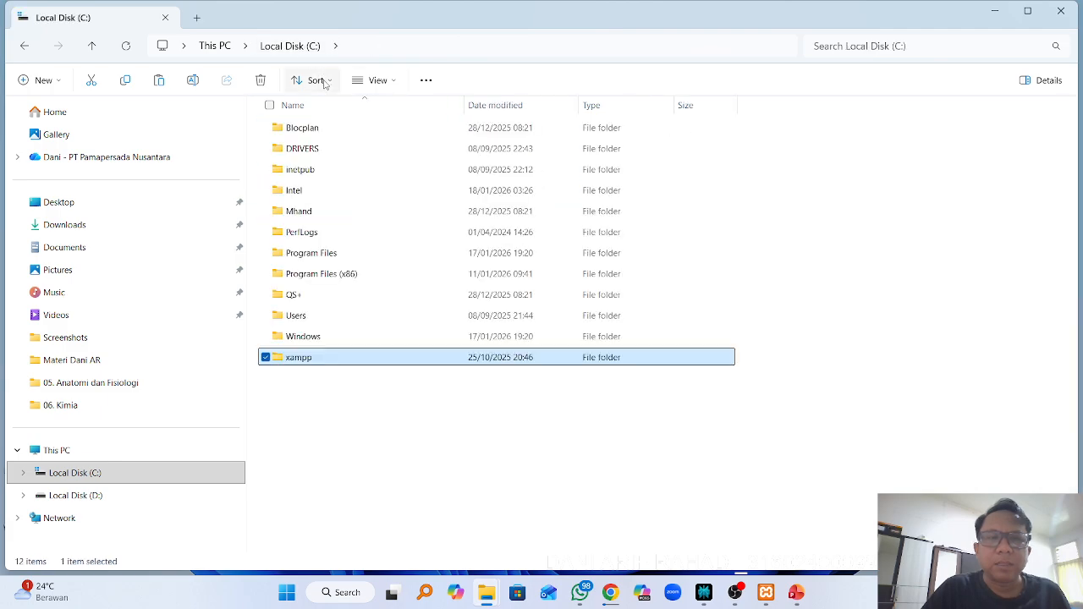
double_click(320, 358)
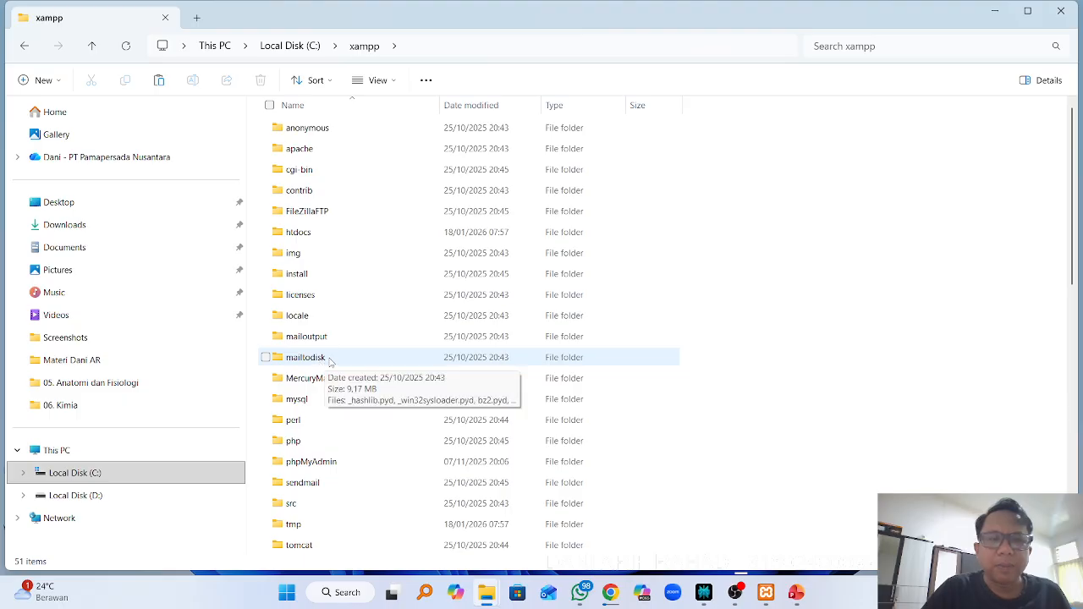
double_click(327, 239)
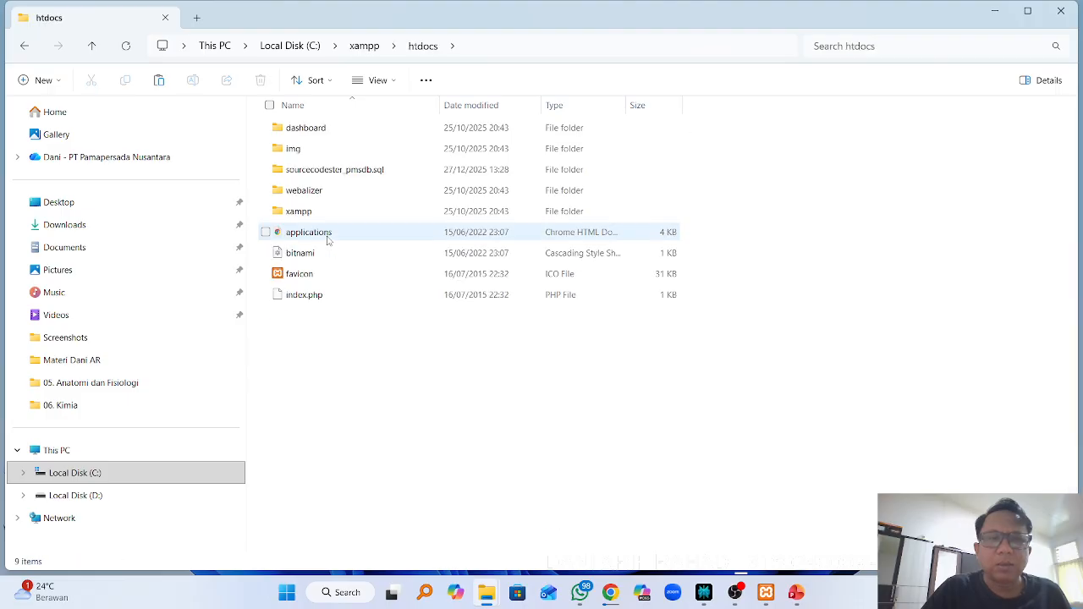
right_click(332, 335)
left_click(354, 357)
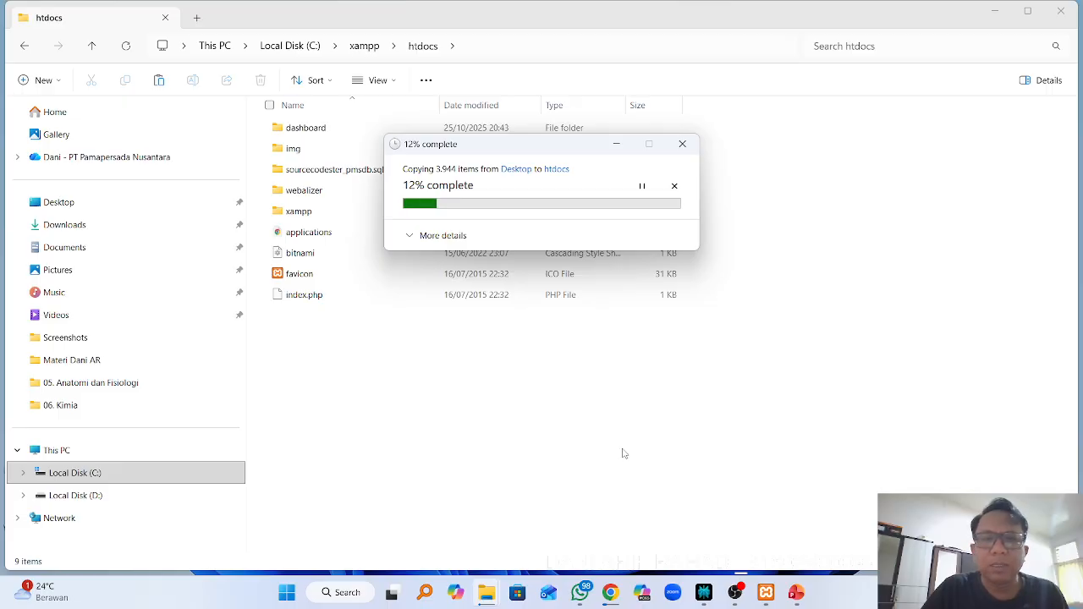
- Switch to the Brain Up presentation in PowerPoint and review its title, Dekripsi Usaha and Struktur Organisasi slides
left_click(799, 596)
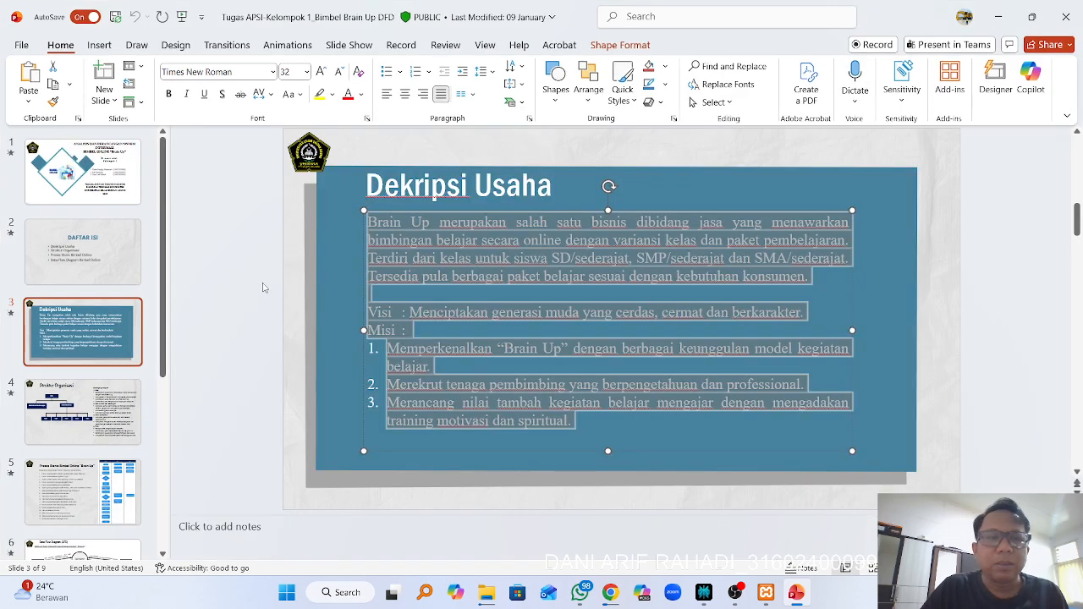
left_click(135, 245)
key("Up")
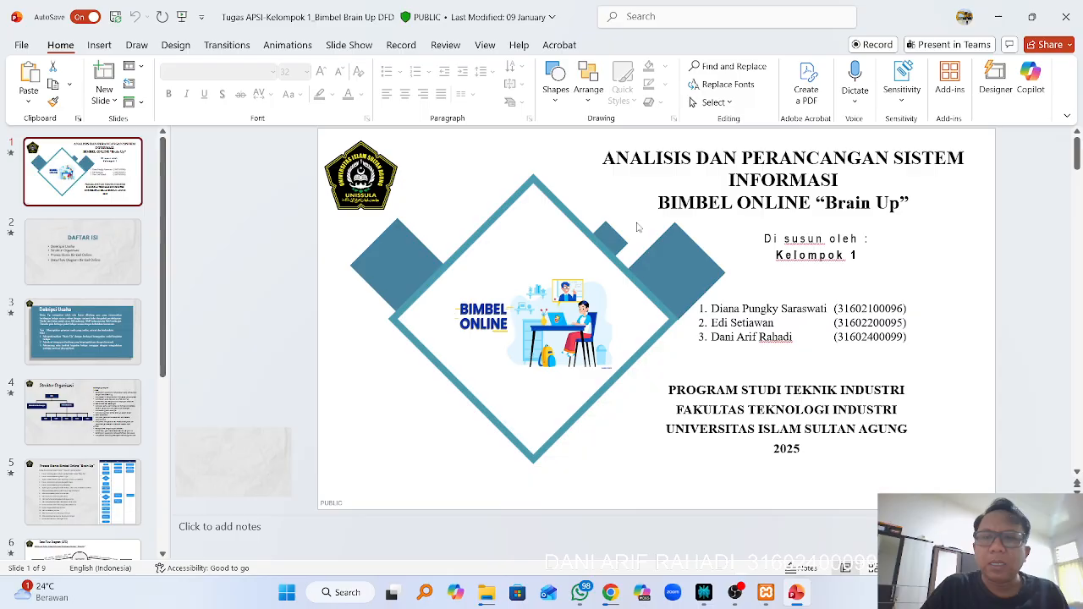
left_click(106, 315)
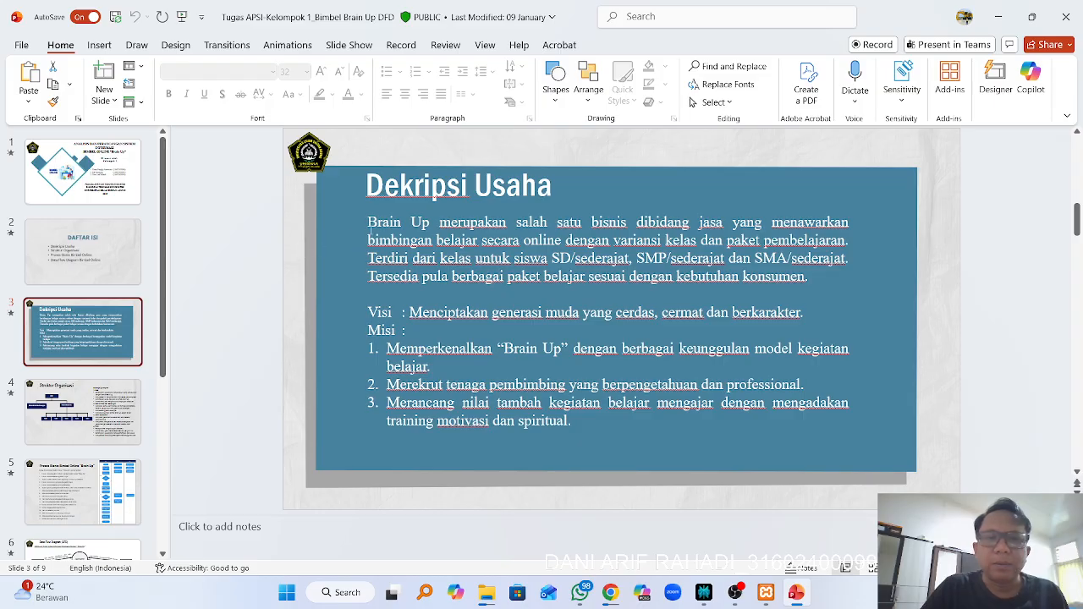
left_click(111, 410)
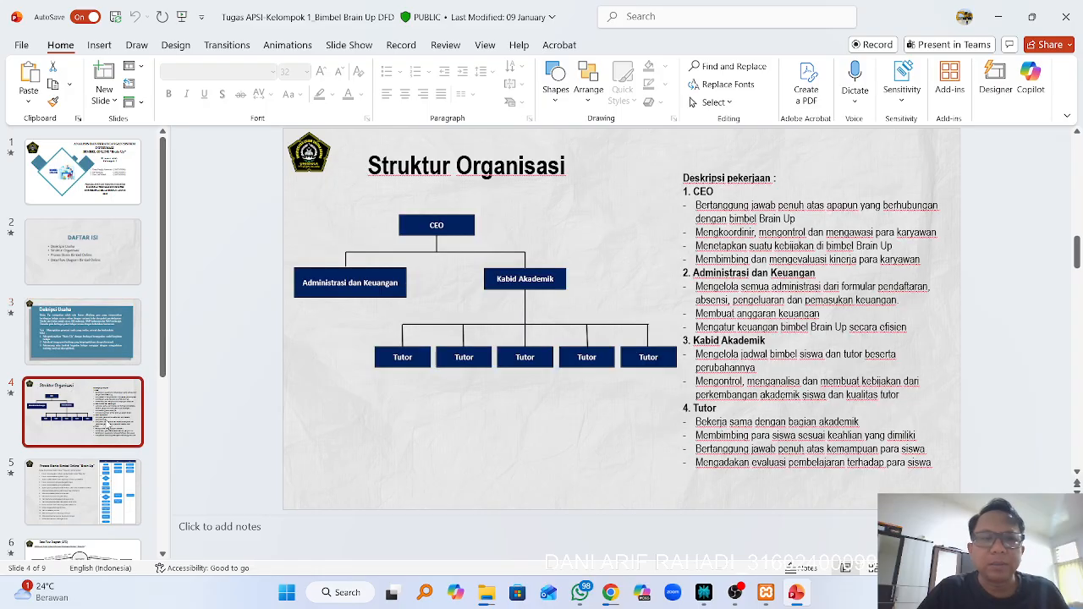
scroll(110, 427, "down", 2)
left_click(108, 273)
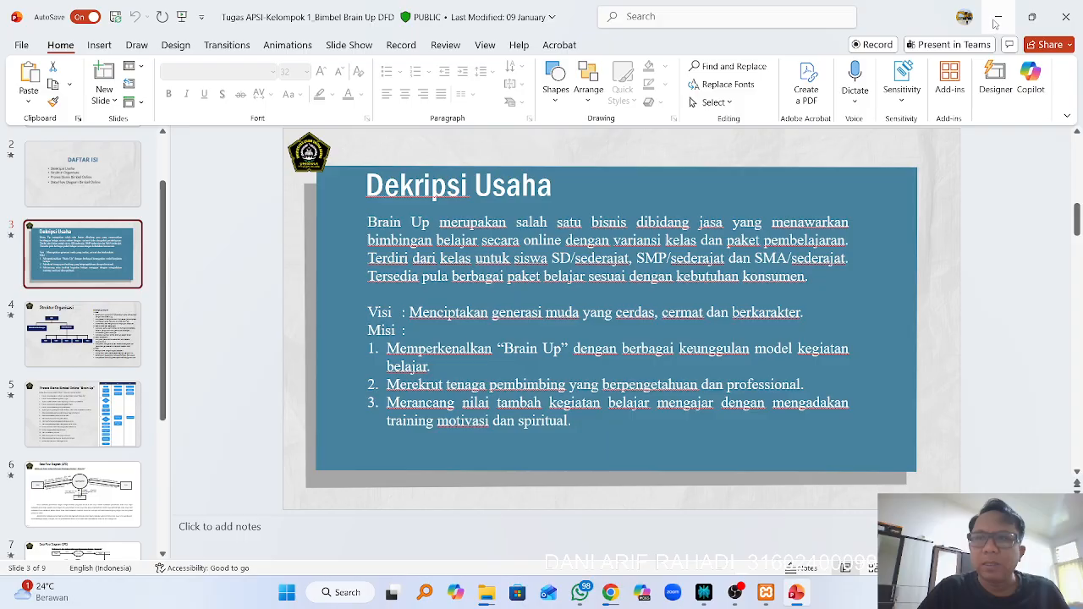
left_click(996, 20)
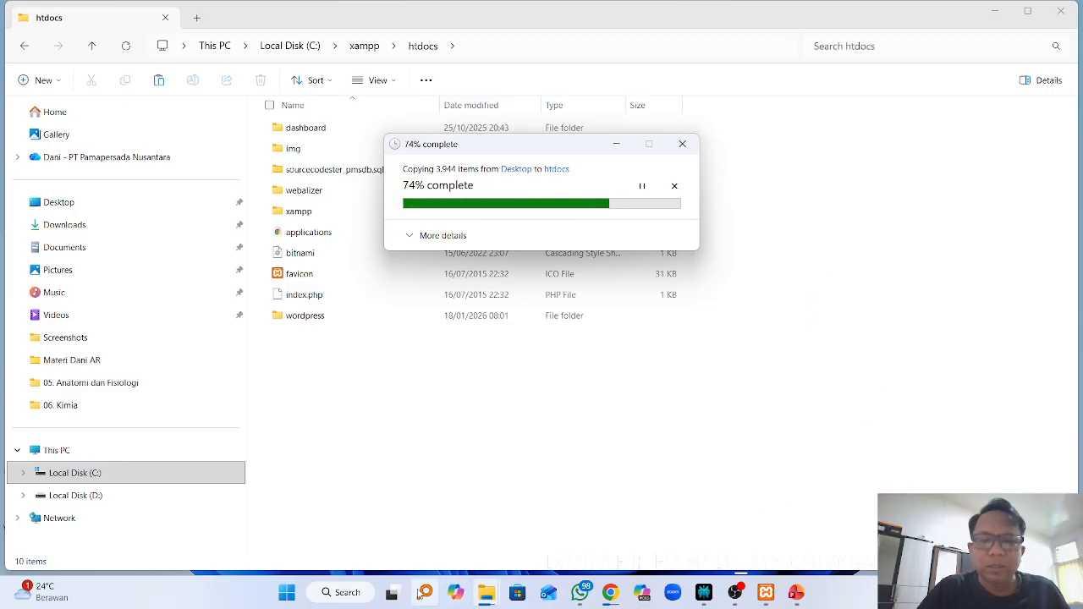
- Close the open XAMPP Control Panel and relaunch it by searching the installed apps for xampp
left_click(765, 593)
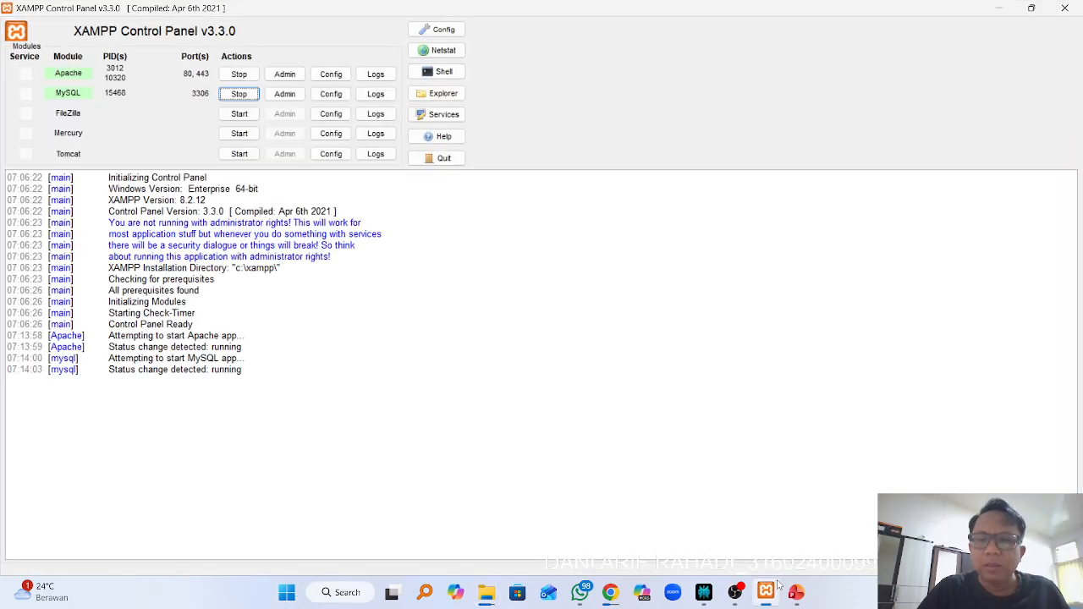
left_click(1073, 10)
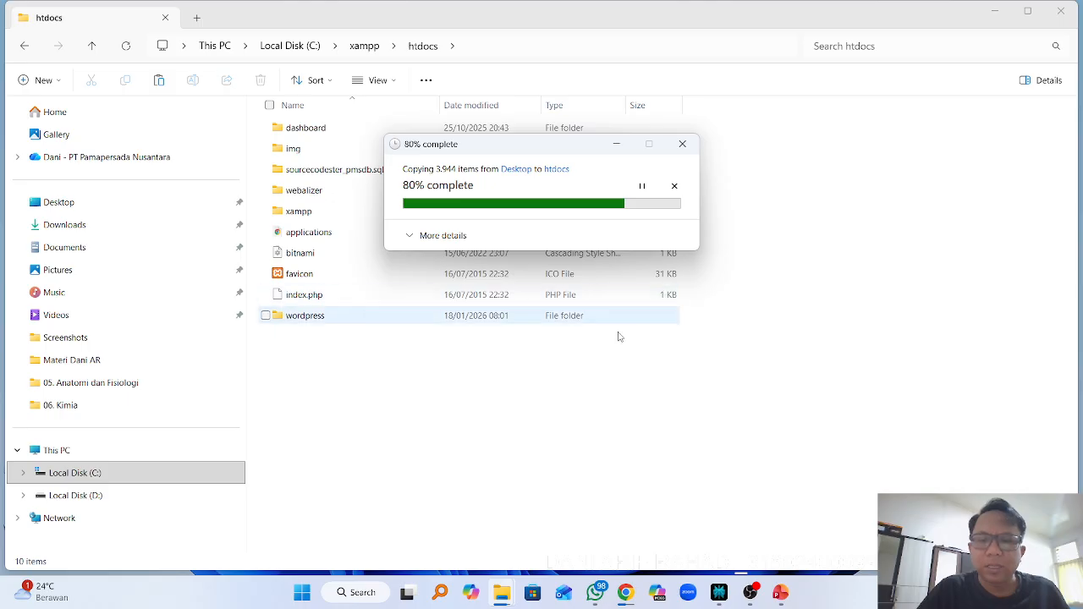
left_click(306, 595)
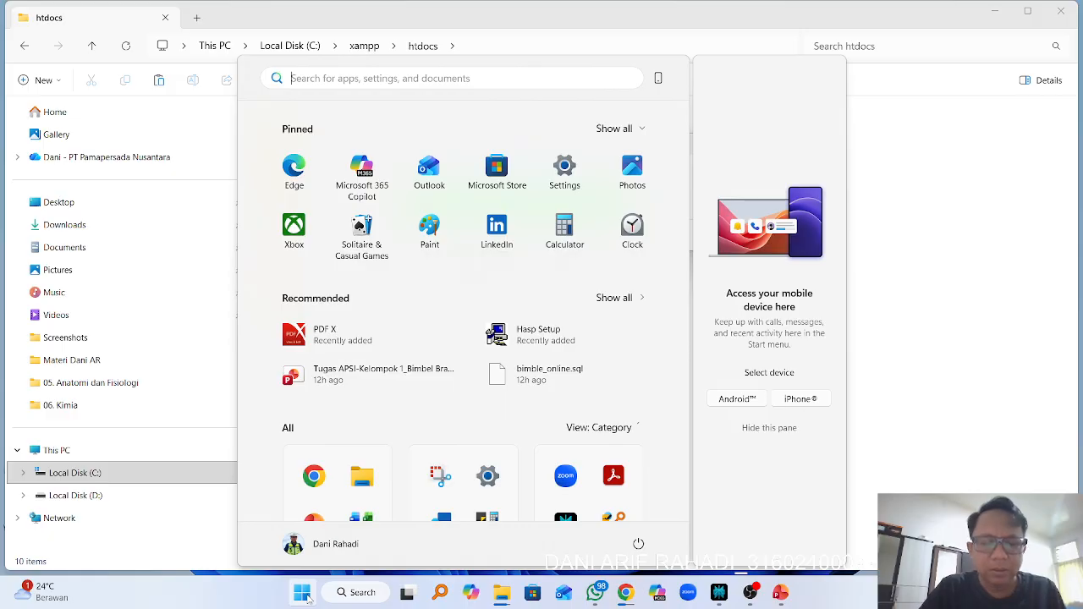
type("xamp")
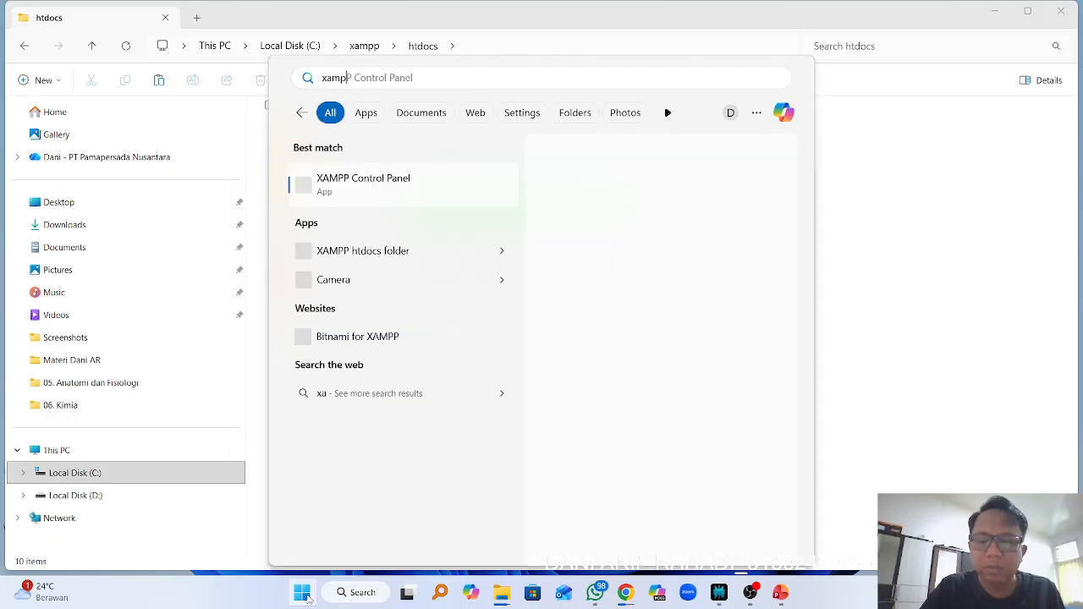
type("p")
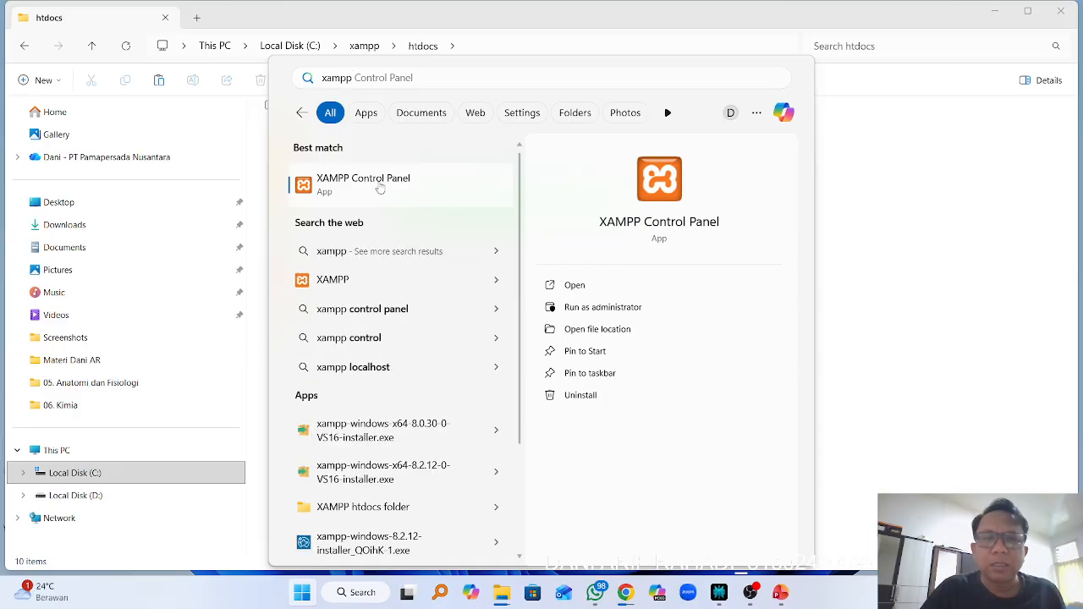
left_click(380, 188)
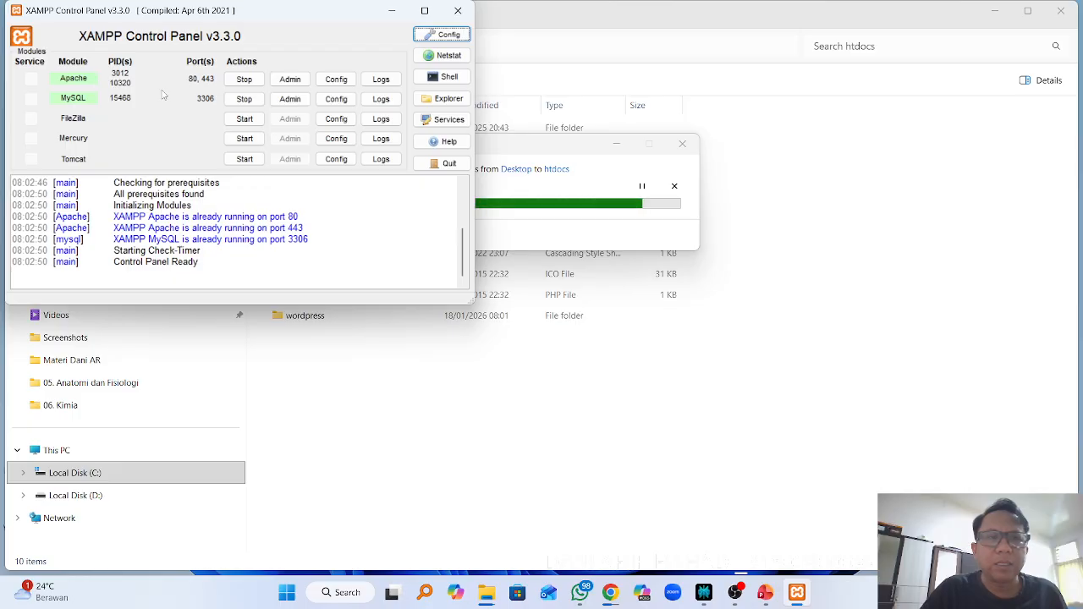
- Restart the Apache and MySQL modules by stopping and starting both, and put the control panel window away
left_click(242, 79)
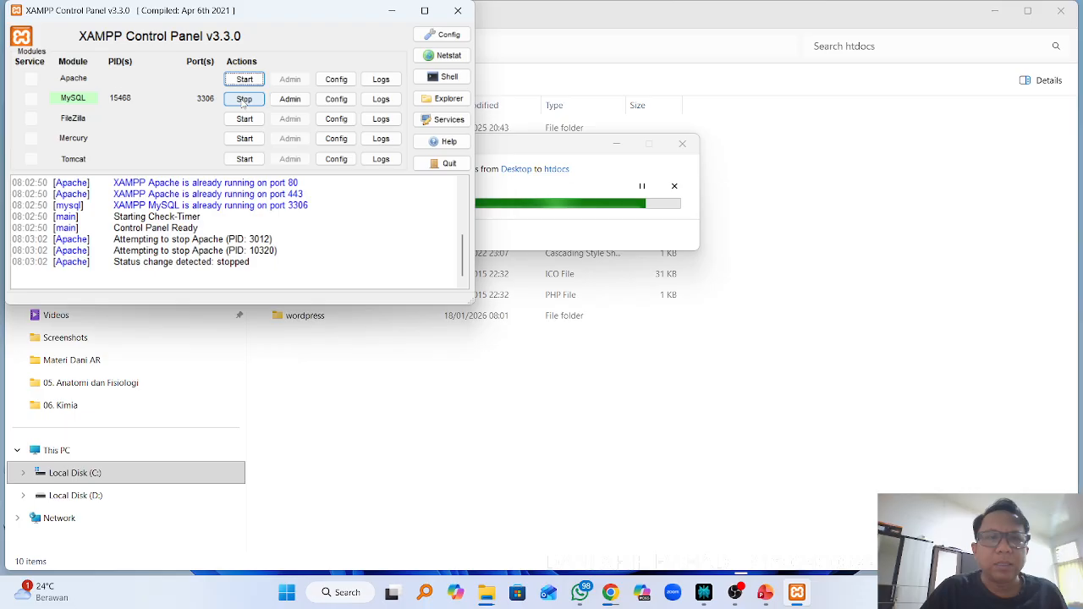
left_click(235, 100)
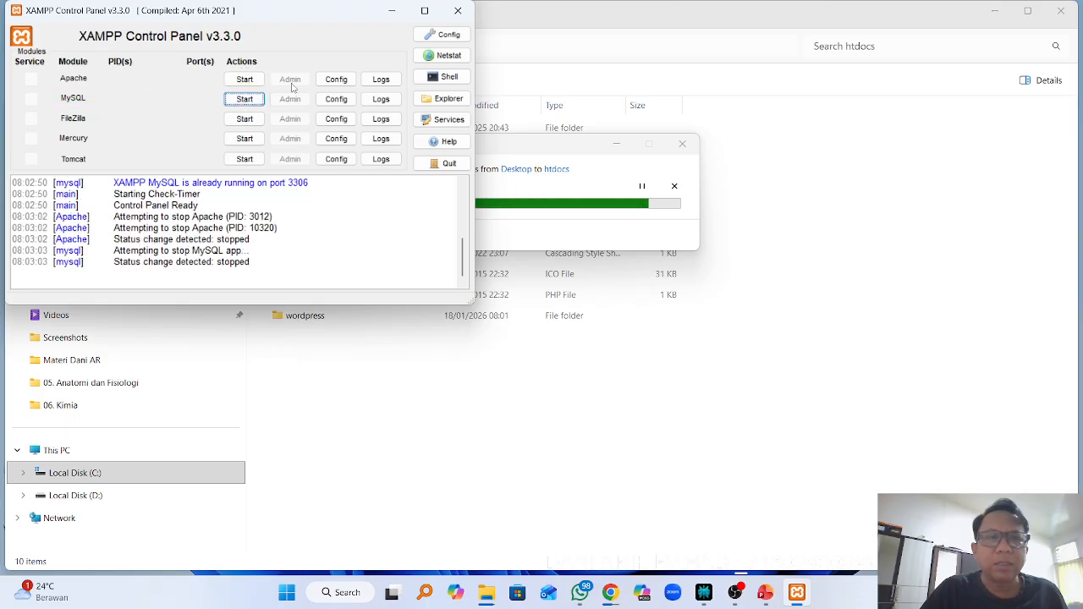
left_click(243, 80)
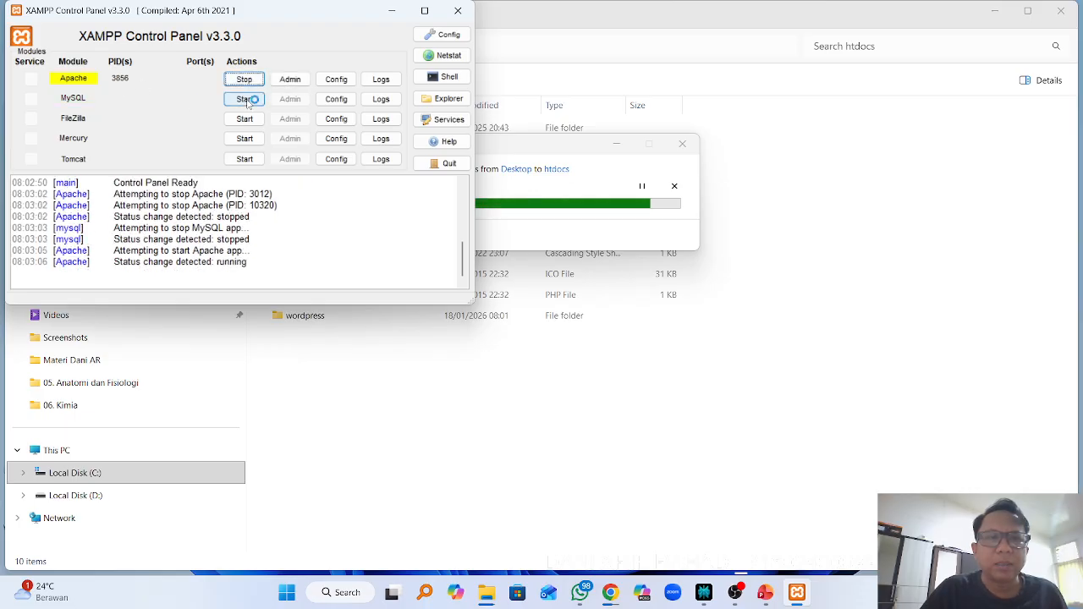
left_click(245, 100)
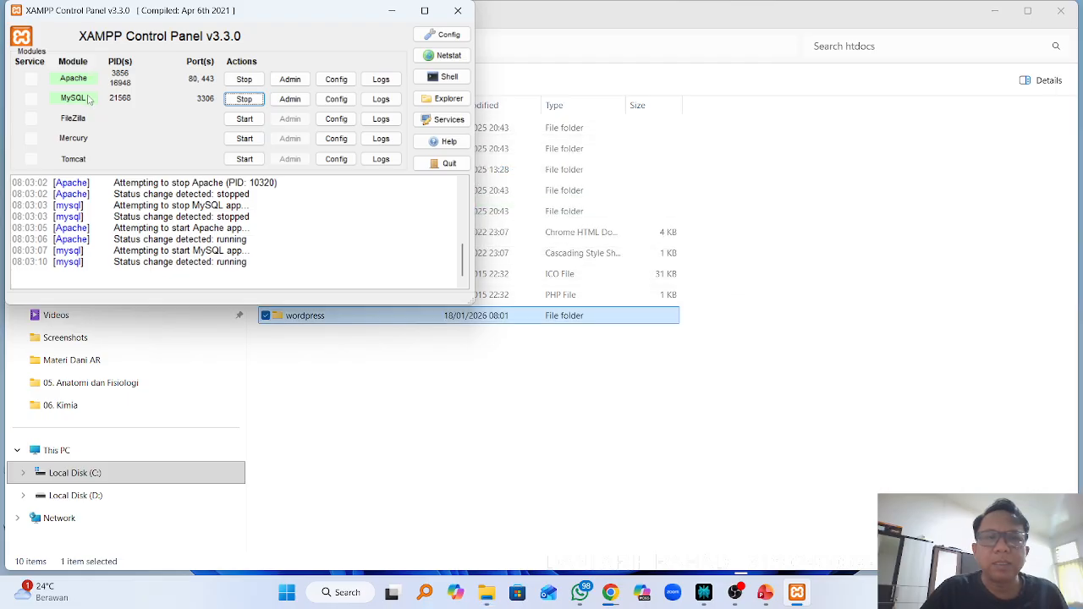
left_click(390, 12)
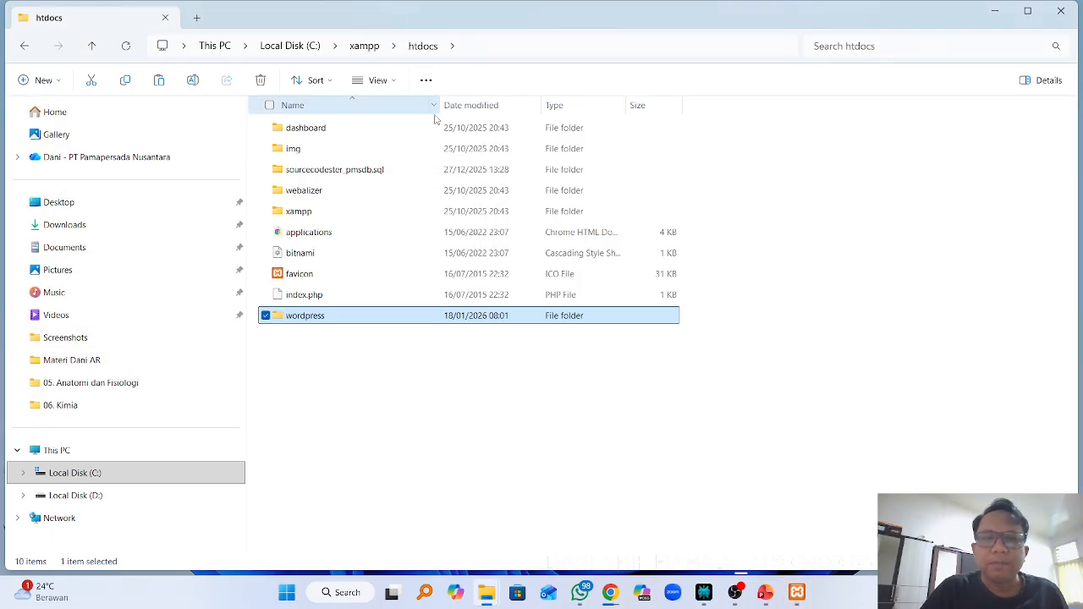
- Rename the wordpress folder inside htdocs as brainup
right_click(334, 316)
left_click(315, 352)
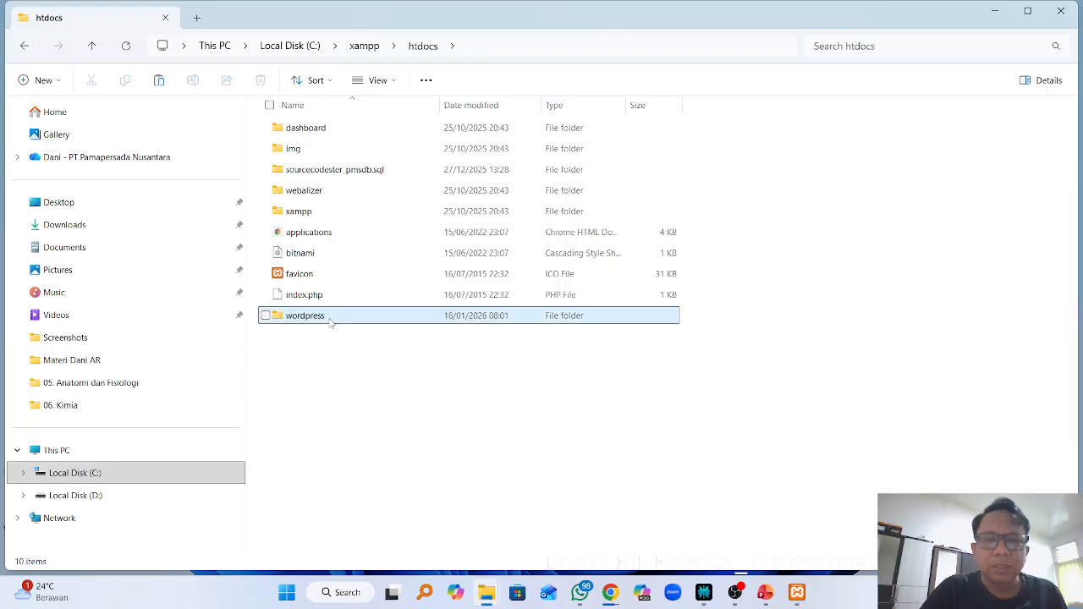
double_click(330, 317)
left_click(24, 46)
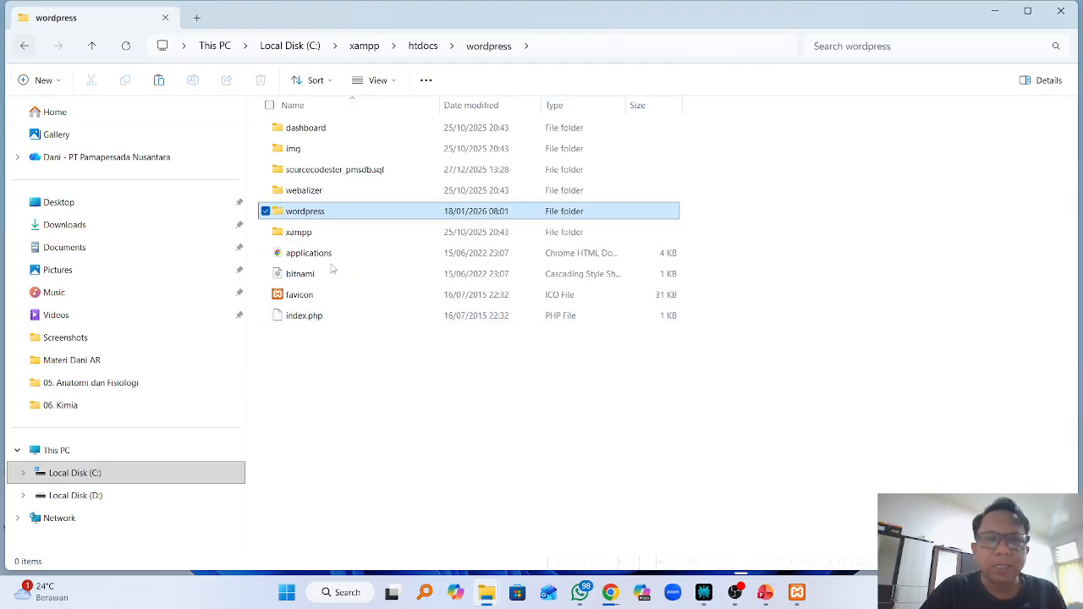
right_click(322, 214)
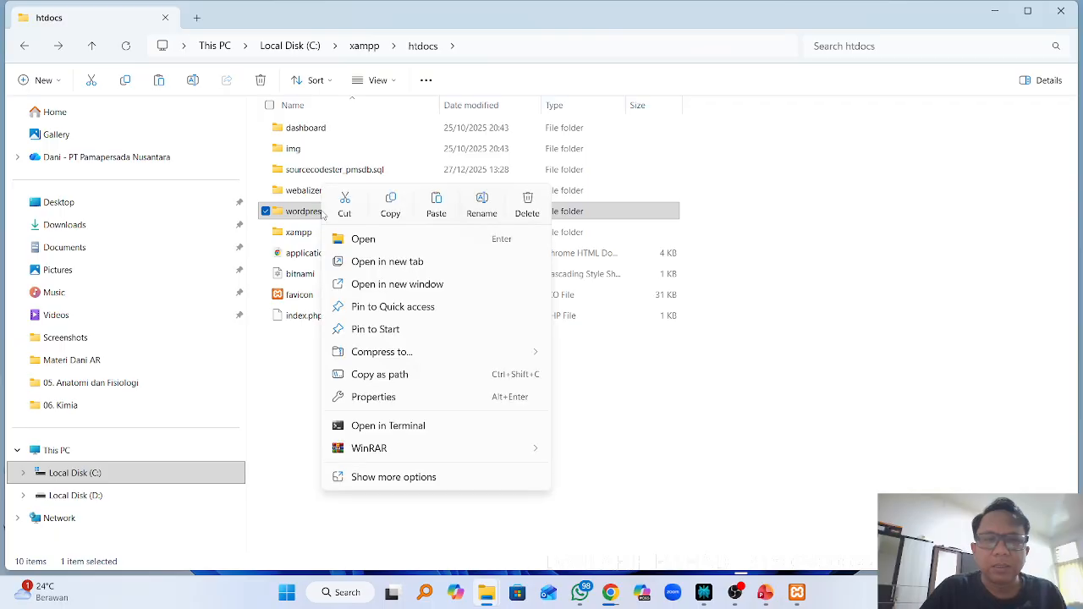
left_click(480, 207)
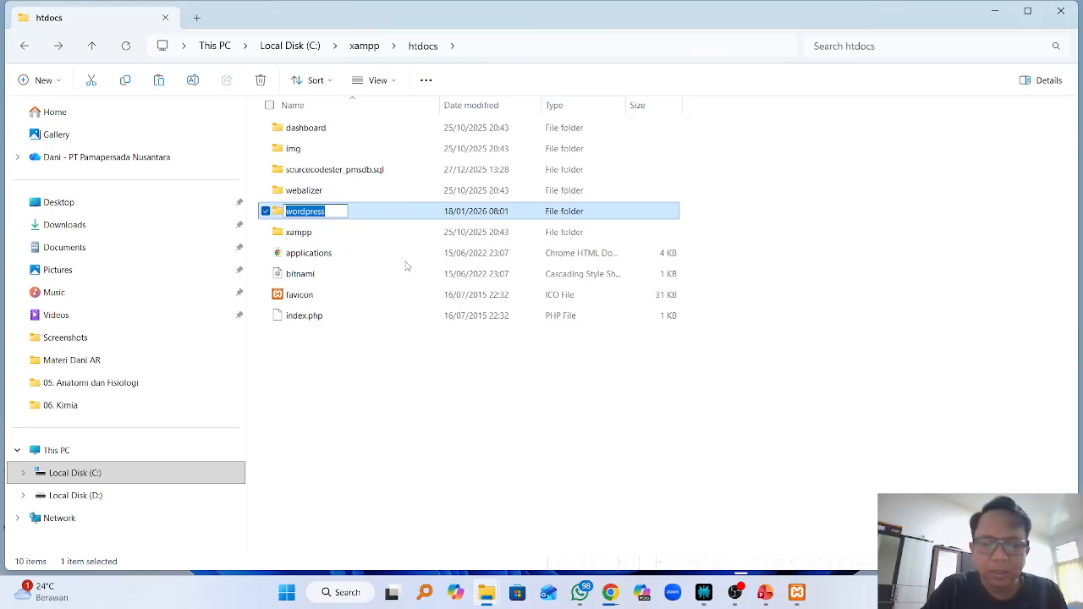
type("brainup")
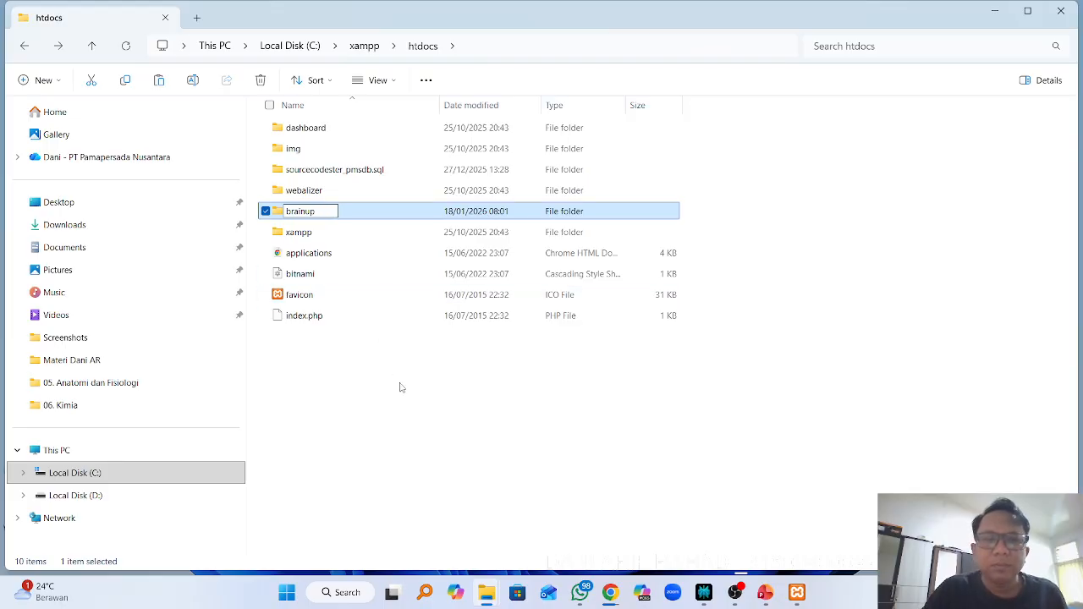
key("Return")
left_click(401, 387)
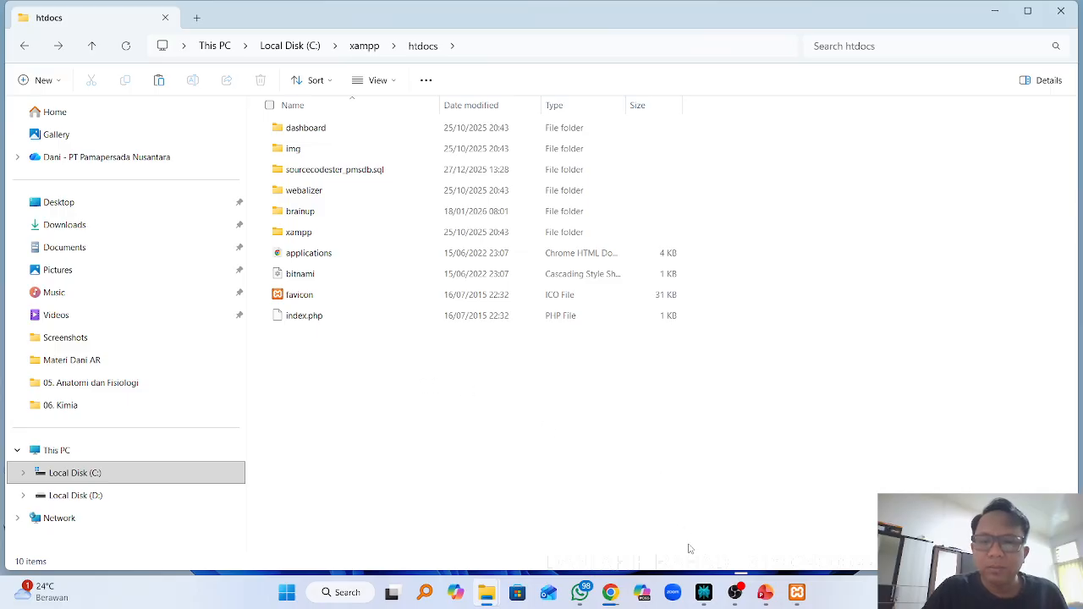
- Switch to Chrome, close the phpMyAdmin and WordPress download tabs, and exit the browser despite the download in progress
left_click(610, 592)
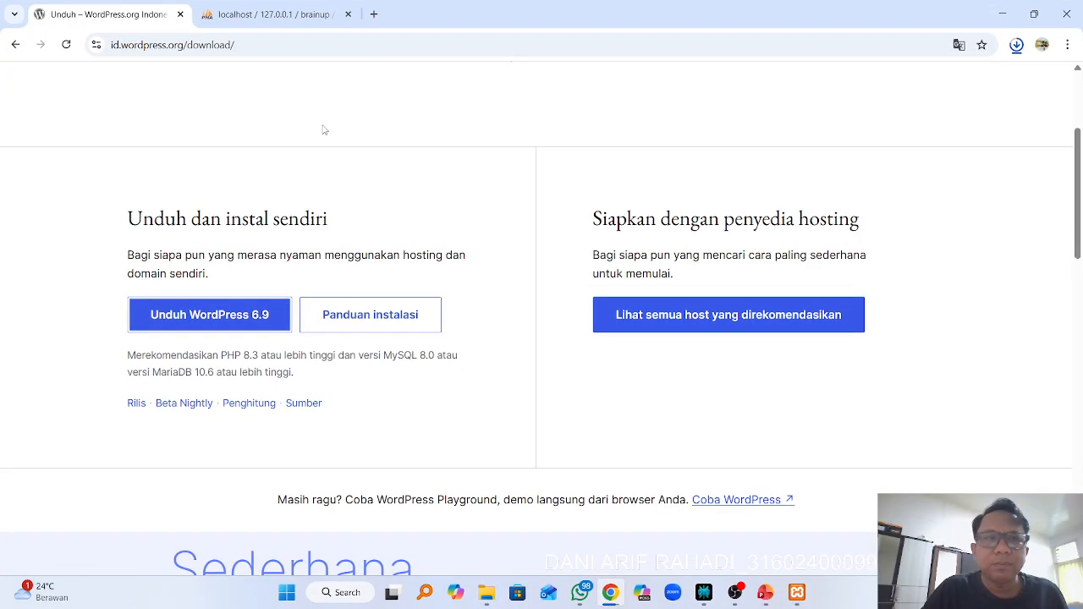
left_click(348, 14)
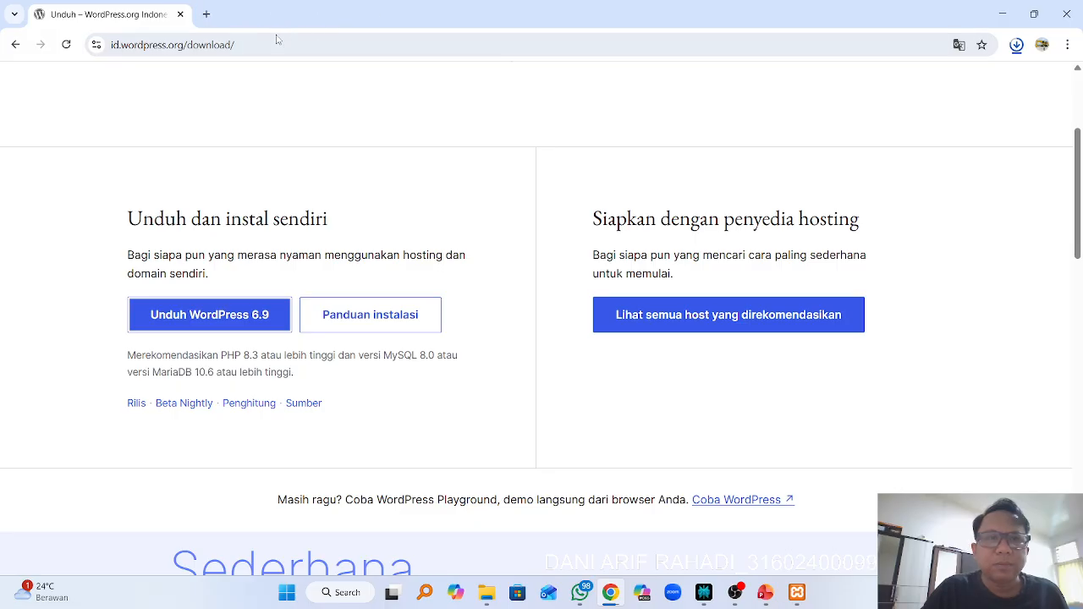
left_click(180, 14)
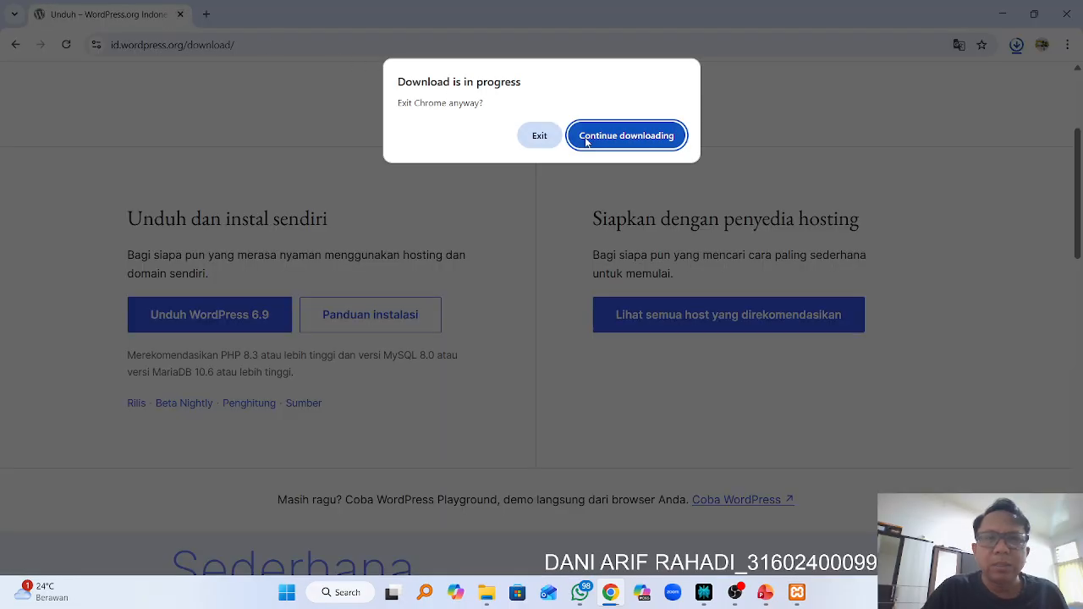
left_click(540, 136)
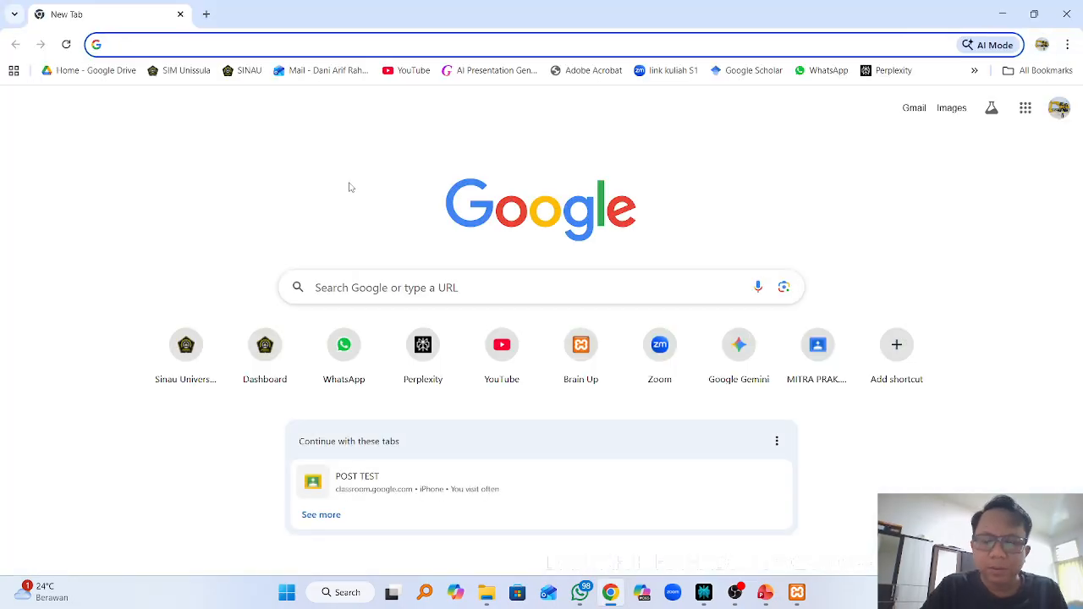
- Go to localhost/phpmyadmin/ and examine the brainup database's tables and user privileges
type("lo")
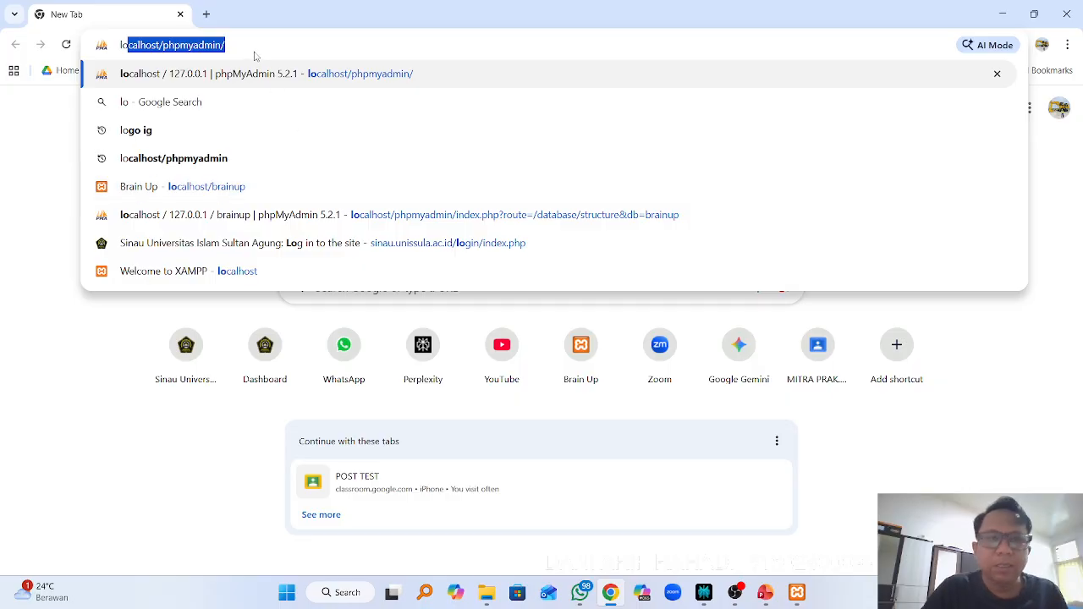
key("Return")
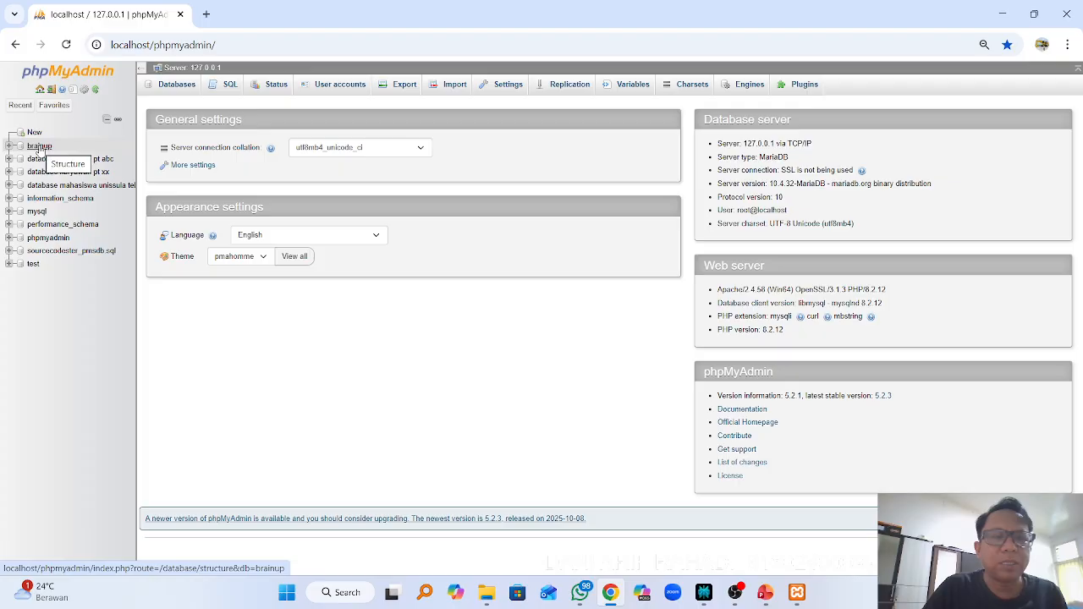
left_click(38, 147)
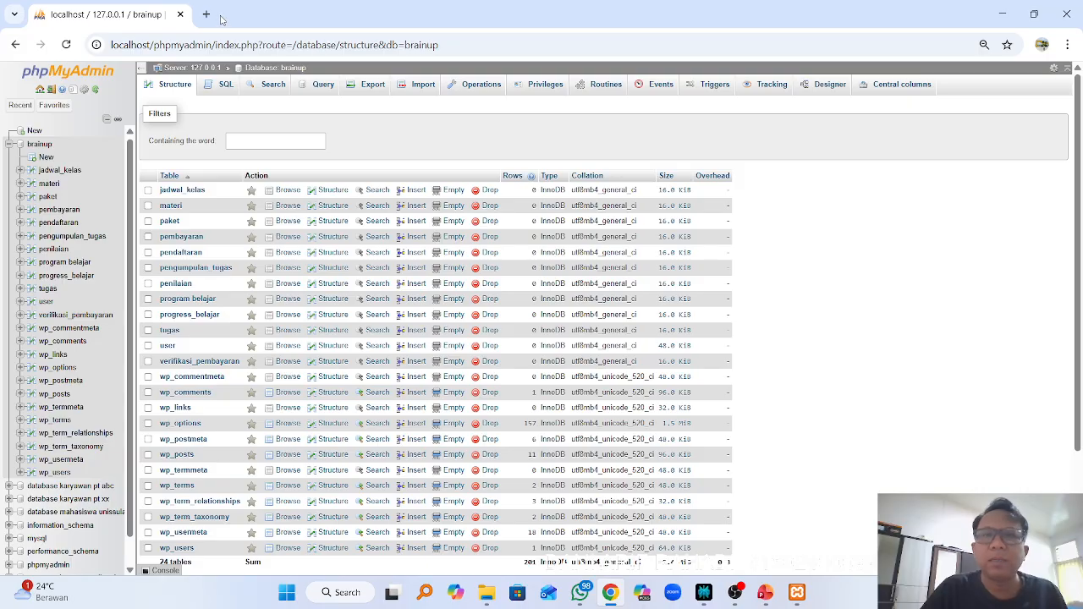
left_click(535, 89)
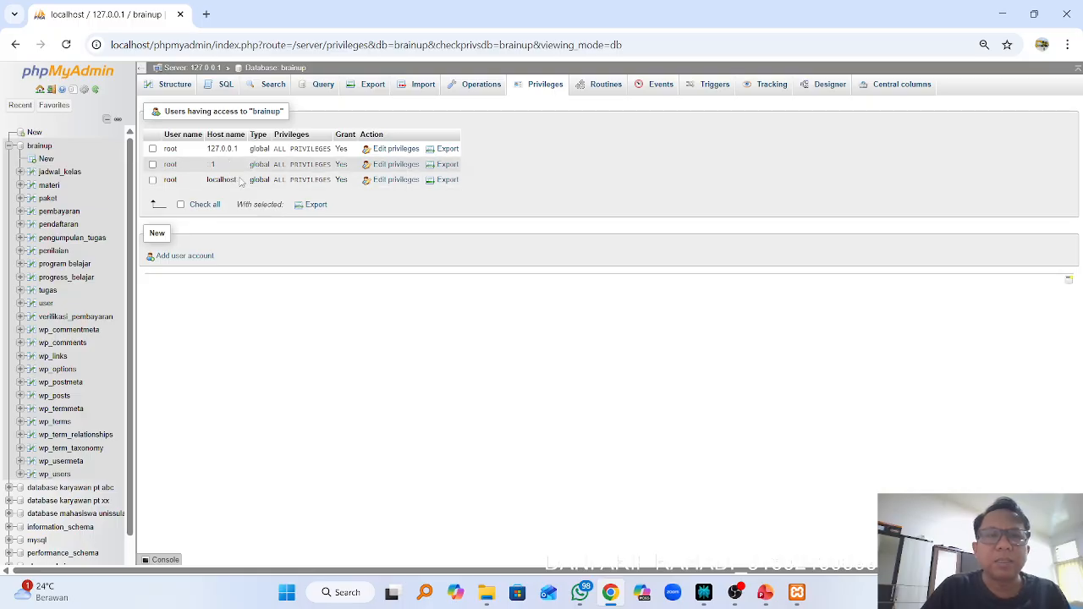
- Begin a localhost address in a new browser tab and select its phpmyadmin/ part for replacement
left_click(207, 16)
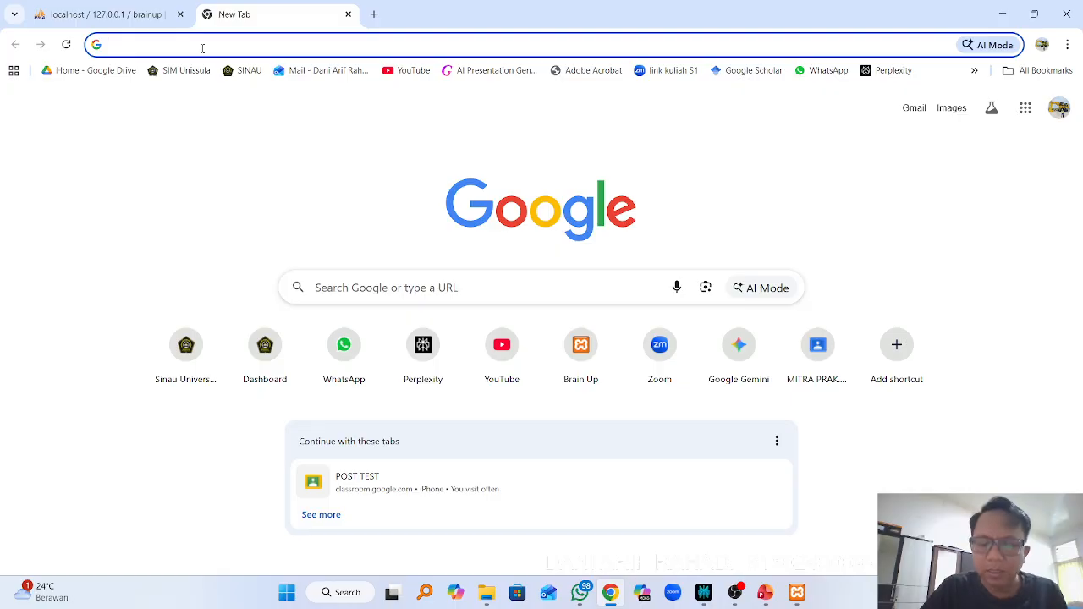
type("local")
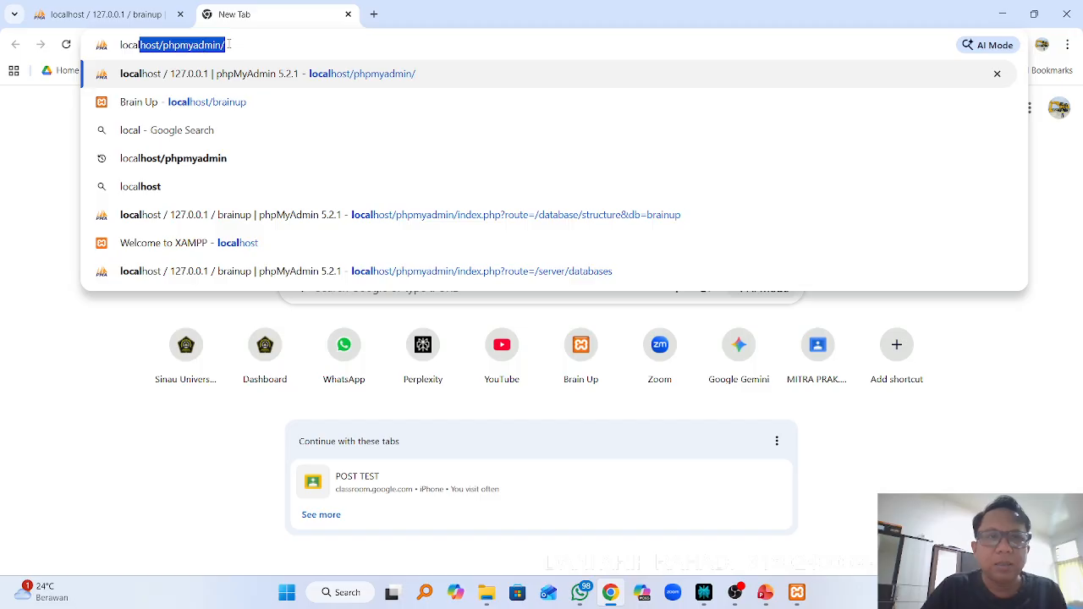
left_click(230, 42)
left_click_drag(230, 42, 168, 45)
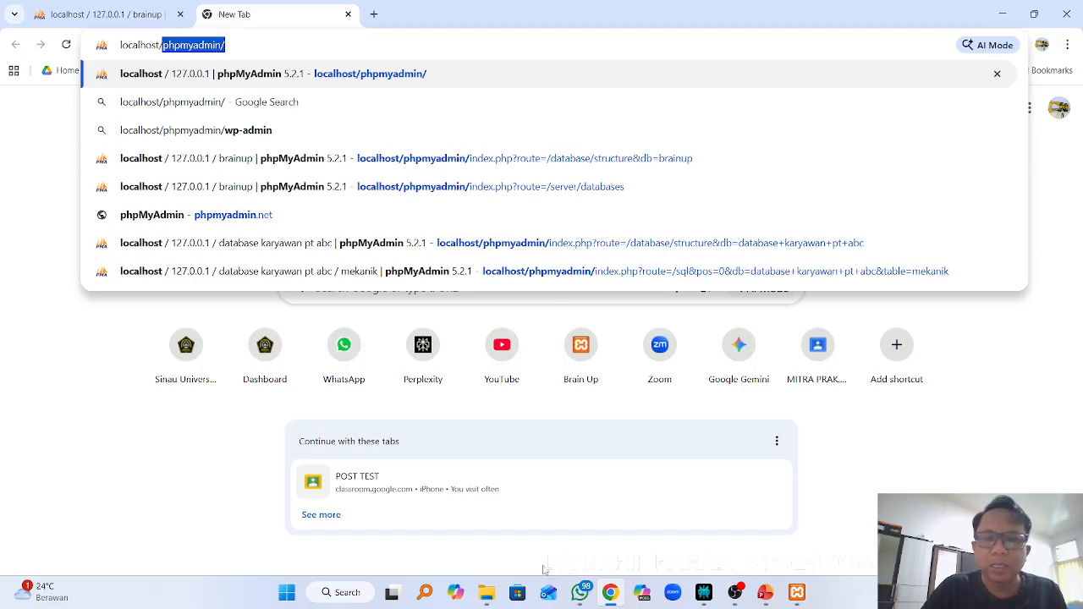
- Switch to File Explorer, close the Captures window, and check the wordpress files and the renamed brainup folder in htdocs
left_click(487, 592)
mouse_move(478, 534)
mouse_move(603, 523)
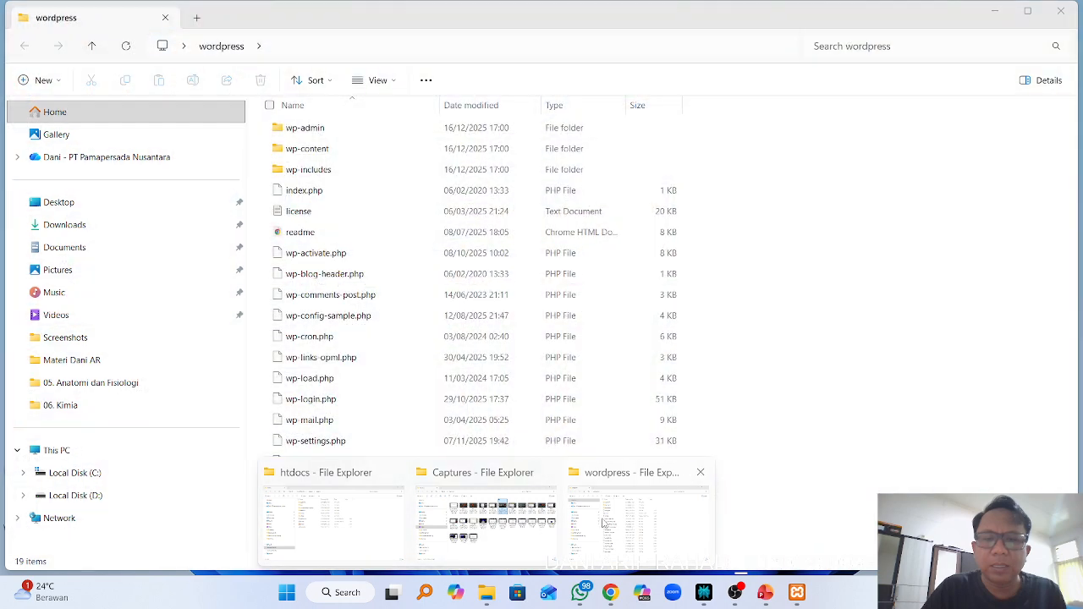
left_click(547, 472)
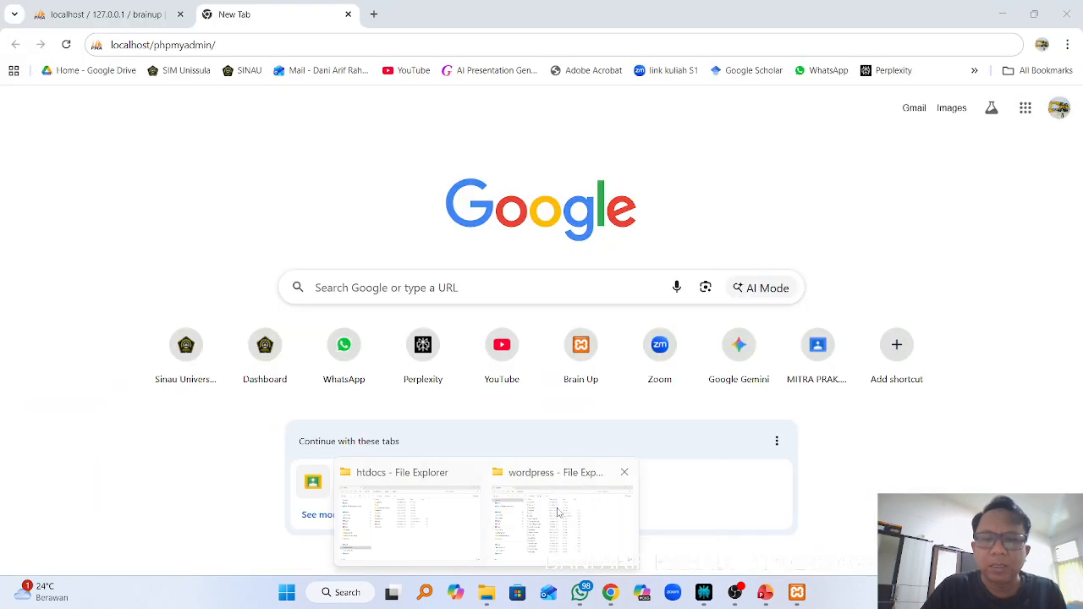
left_click(557, 512)
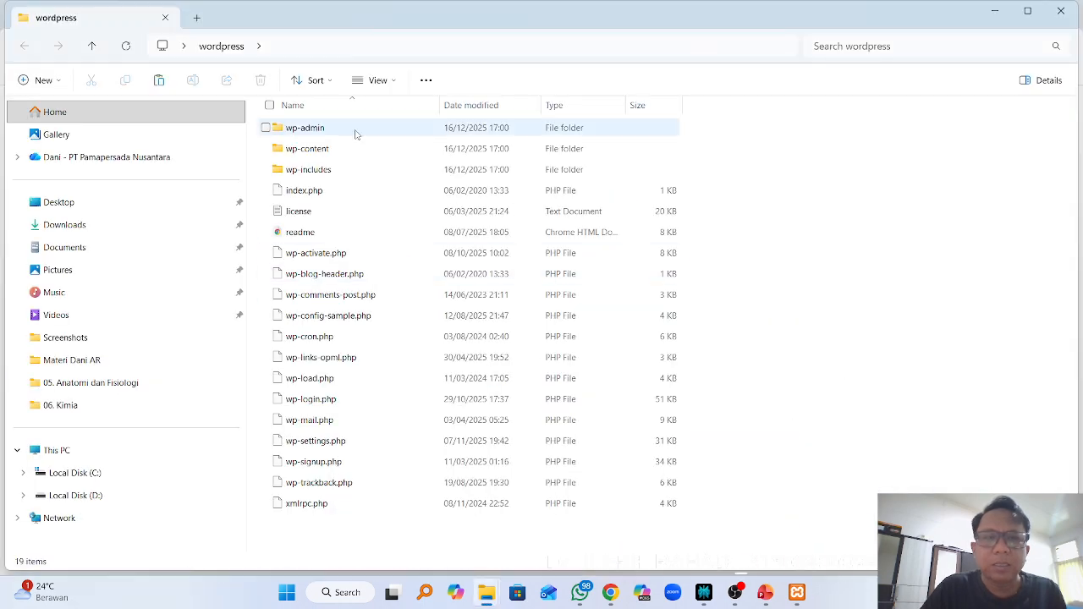
mouse_move(486, 592)
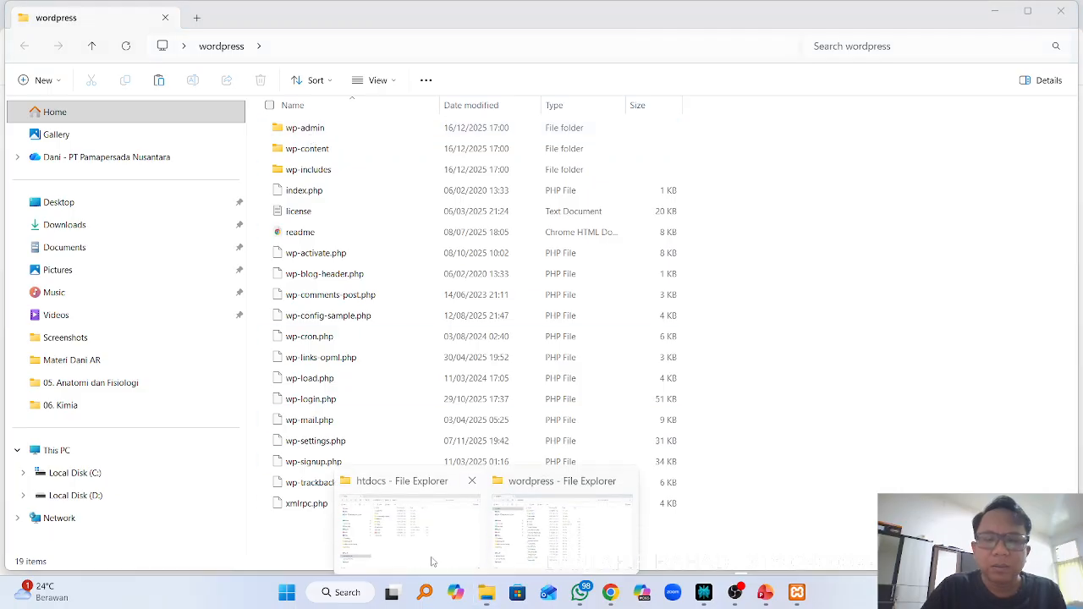
left_click(418, 555)
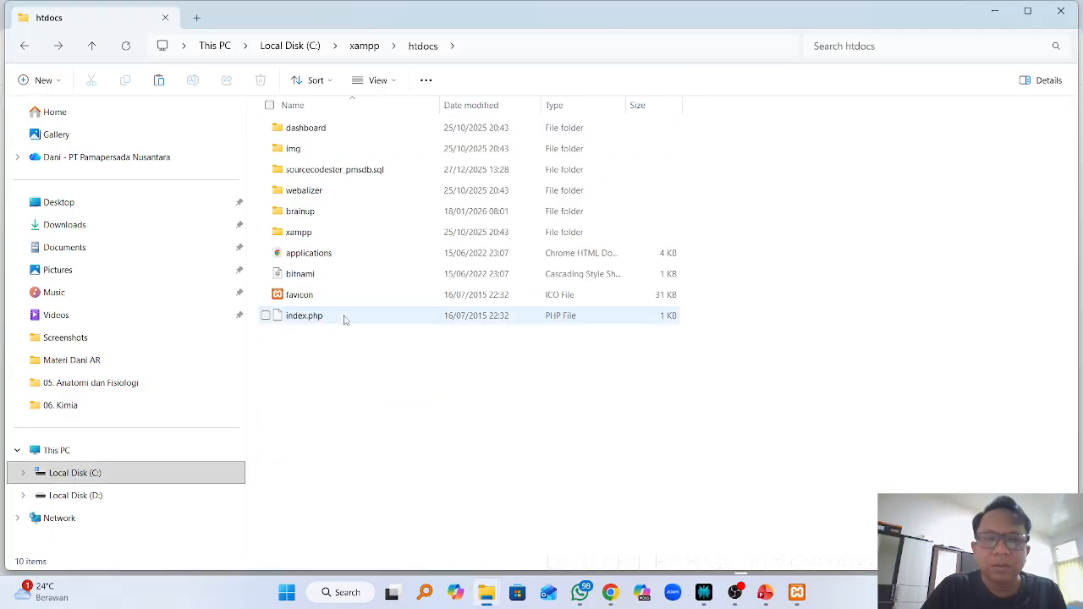
left_click(327, 221)
- Switch to Chrome and open localhost/brainup in the new tab
left_click(610, 592)
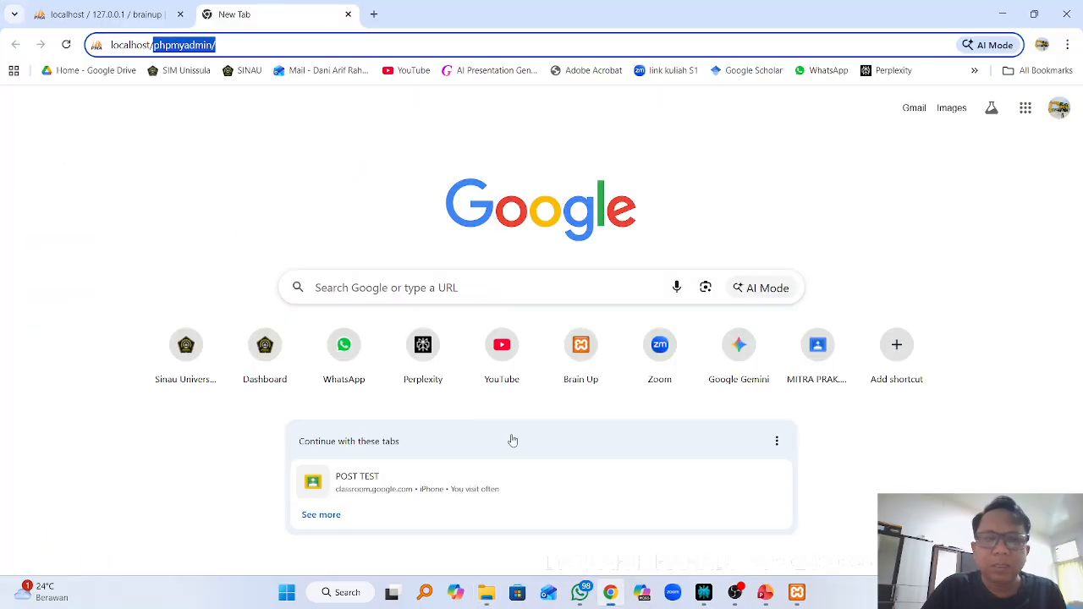
left_click_drag(239, 44, 155, 46)
type("brai")
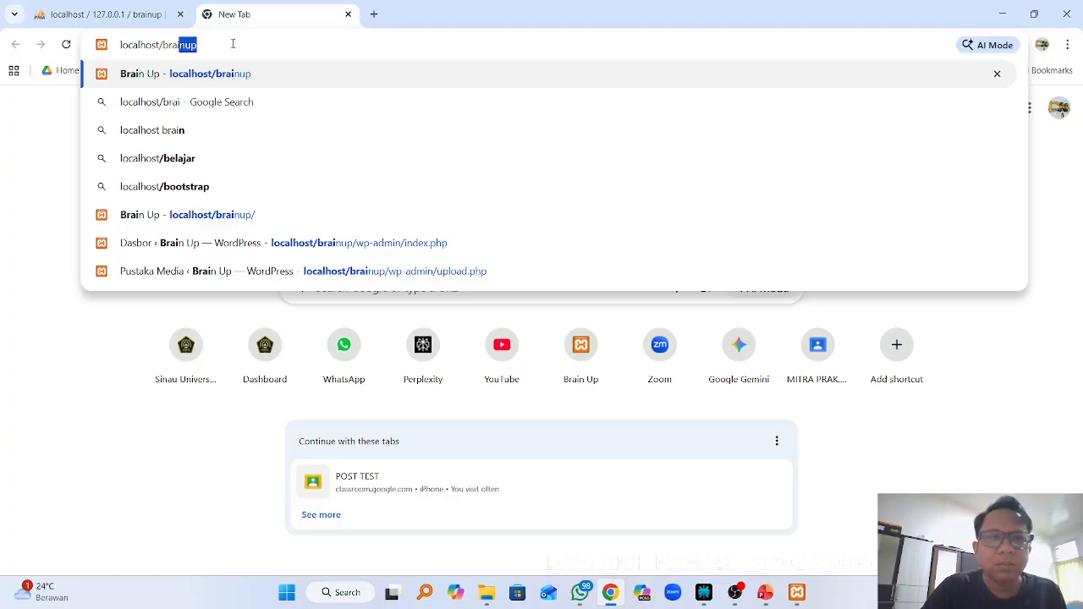
type("nup")
key("Return")
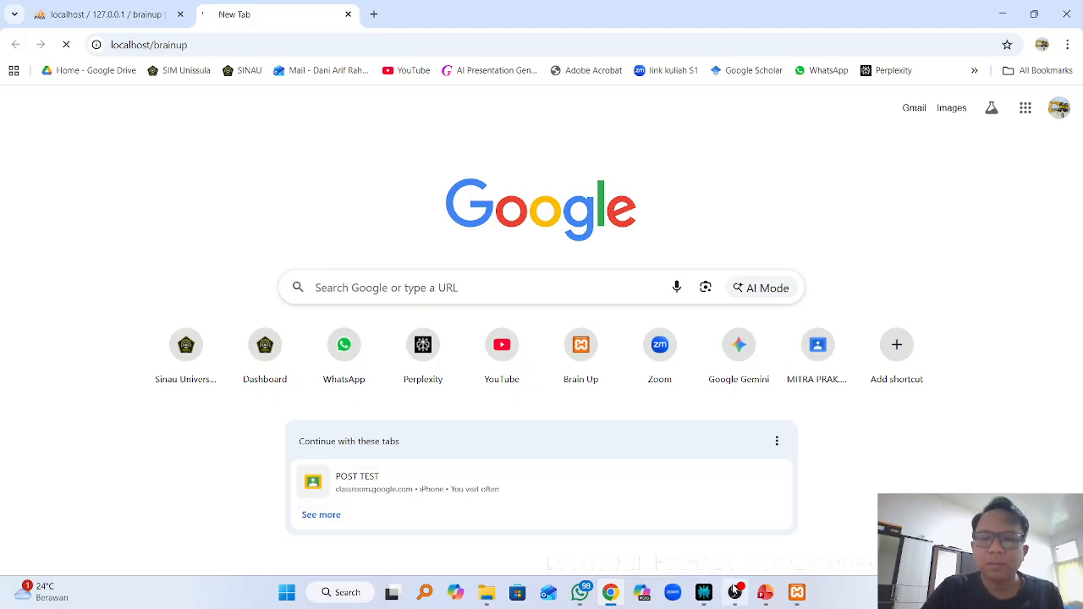
mouse_move(734, 593)
left_click(753, 546)
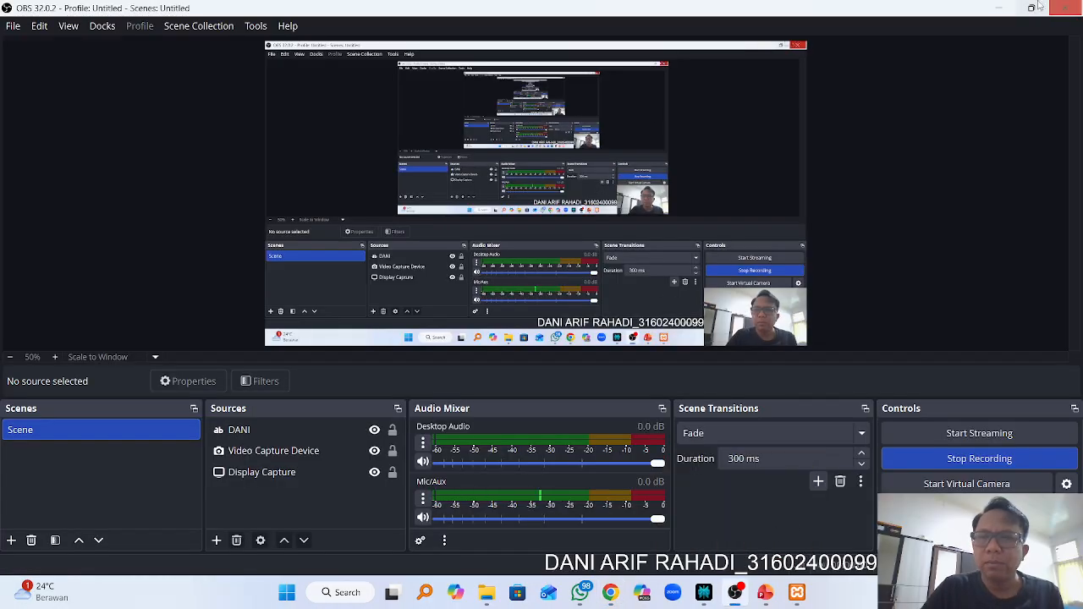
left_click(1006, 8)
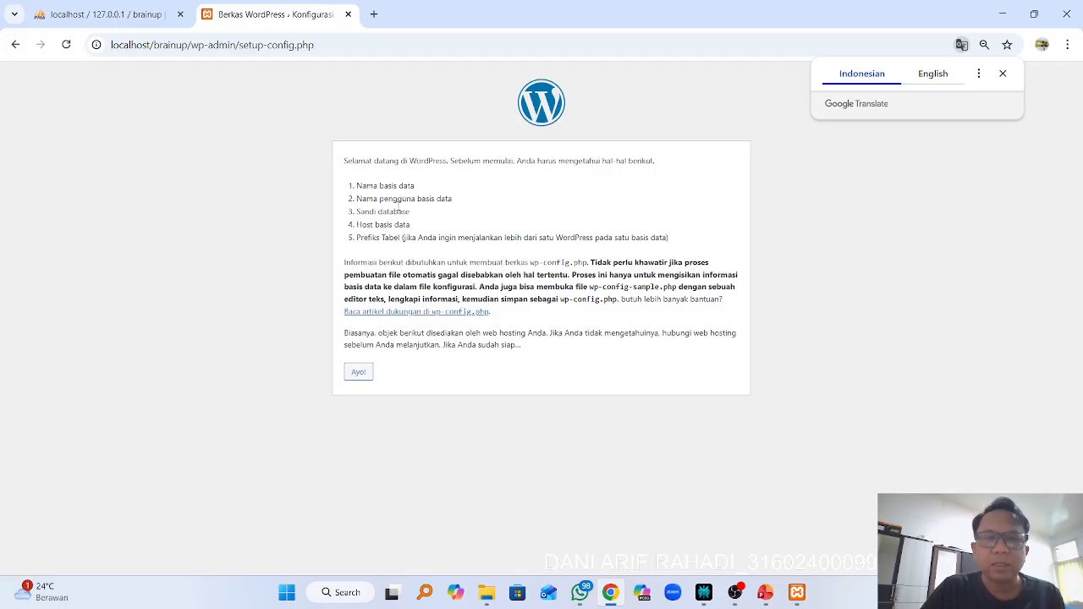
- Check the brainup database's users in phpMyAdmin and proceed from the WordPress welcome page to the database connection form
left_click(106, 14)
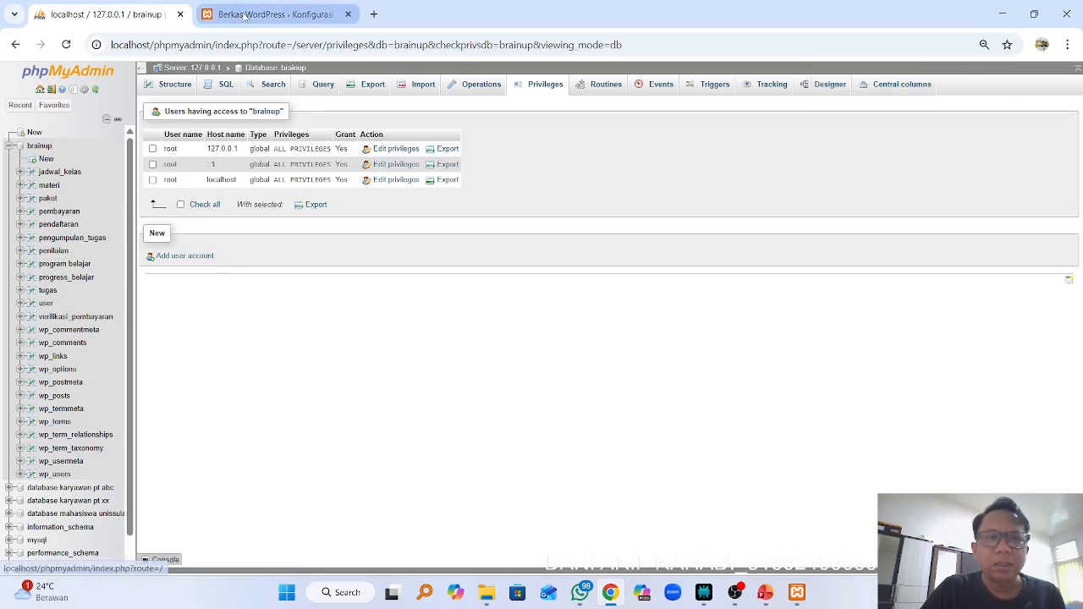
left_click(245, 14)
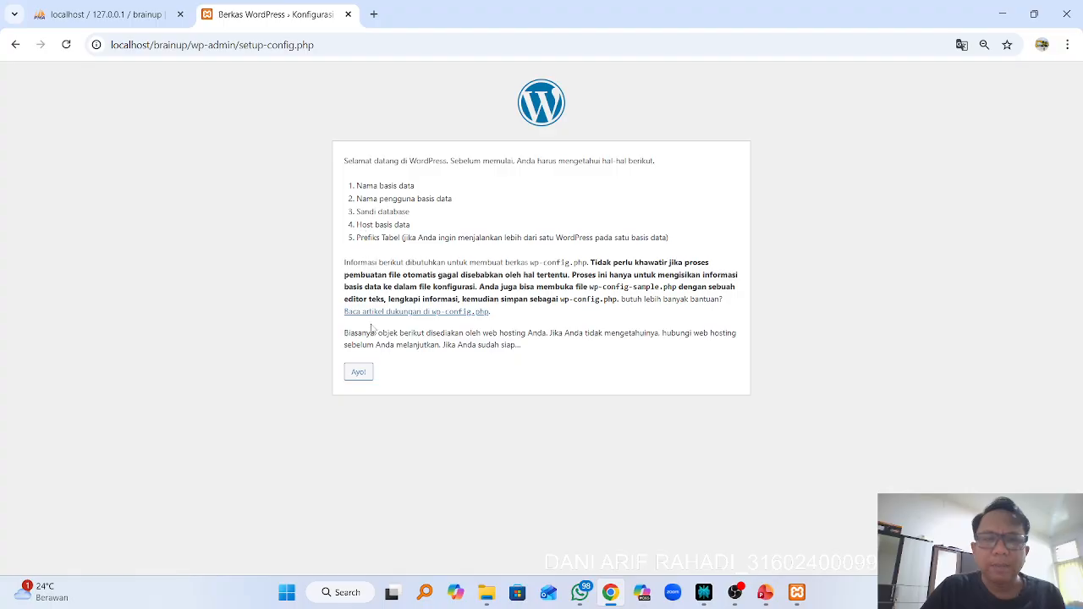
left_click(360, 373)
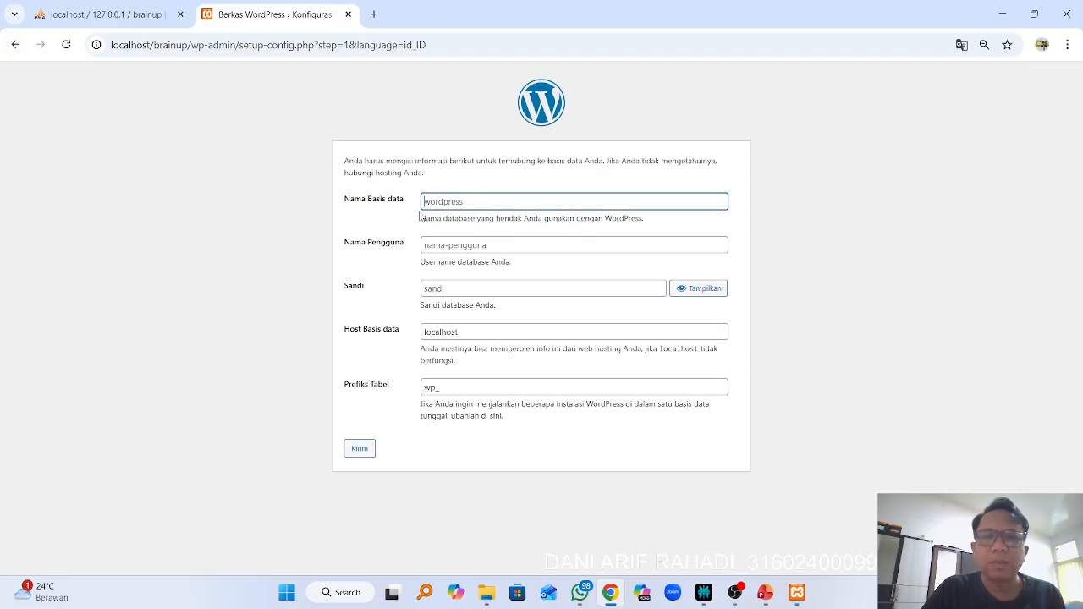
- Enter brainup as the database name and root as the username, checking both against phpMyAdmin
left_click(139, 15)
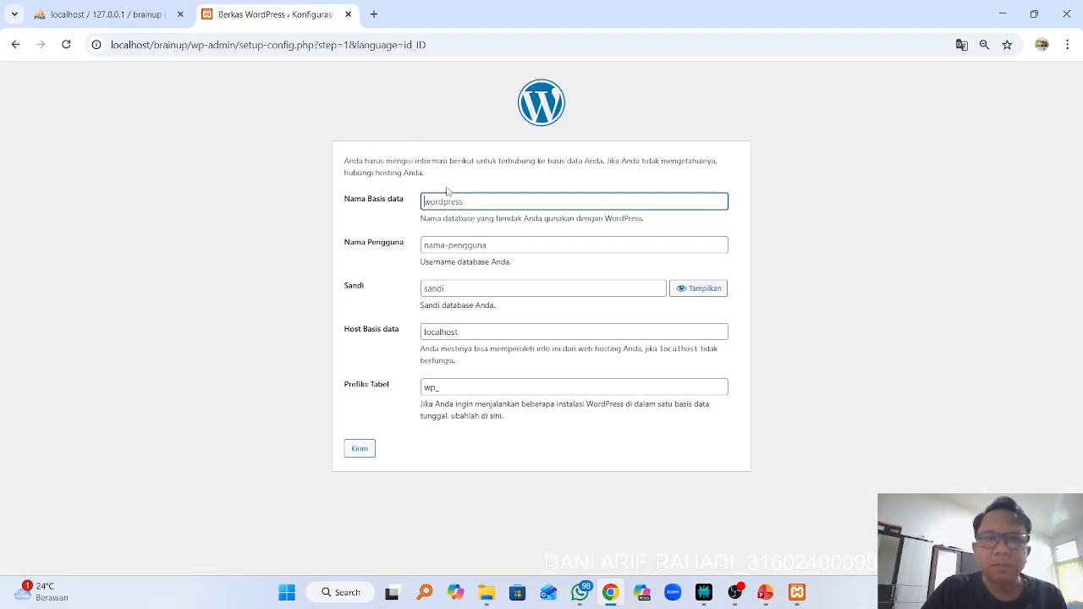
left_click(262, 16)
type("brain")
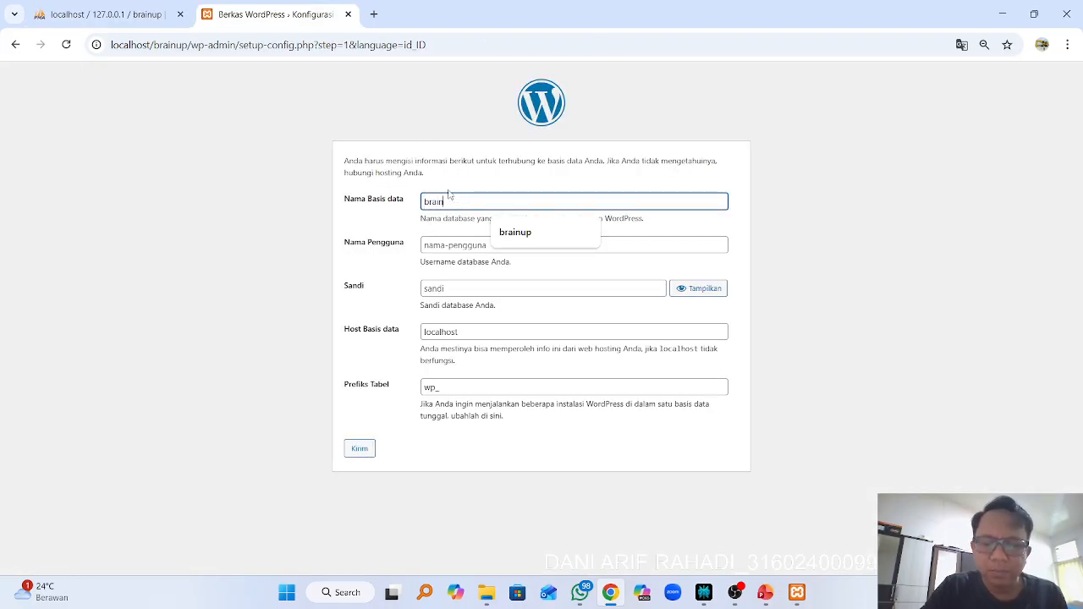
type("up")
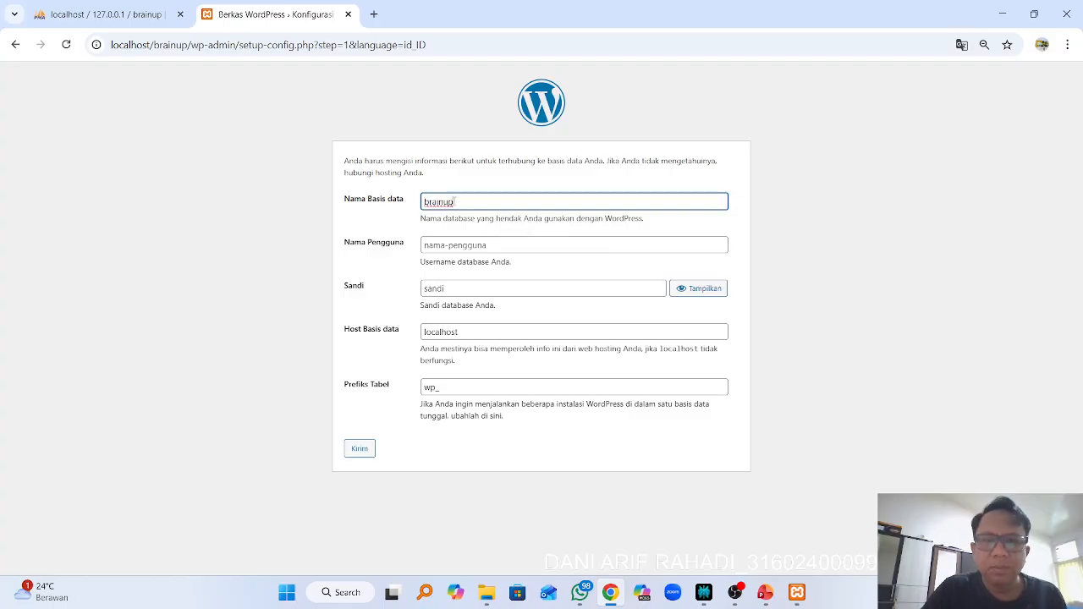
left_click(460, 244)
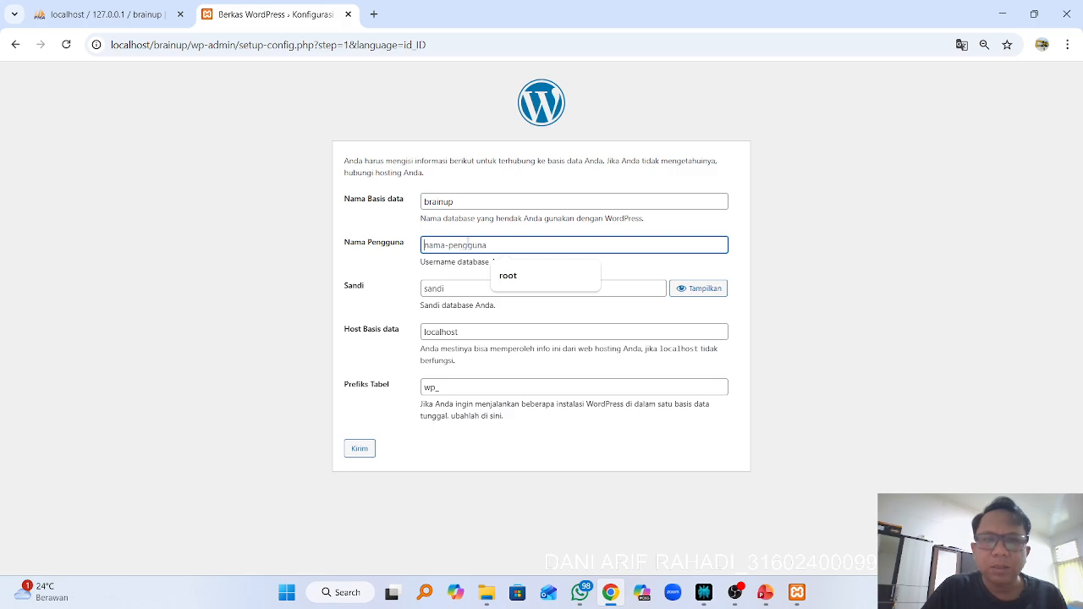
left_click(507, 274)
left_click(93, 17)
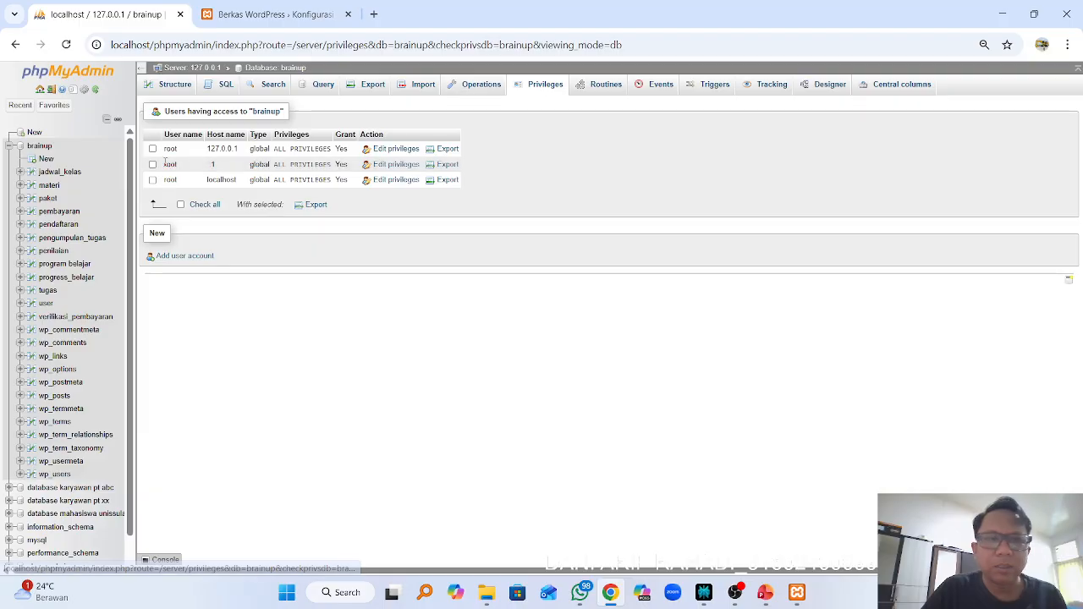
left_click(271, 15)
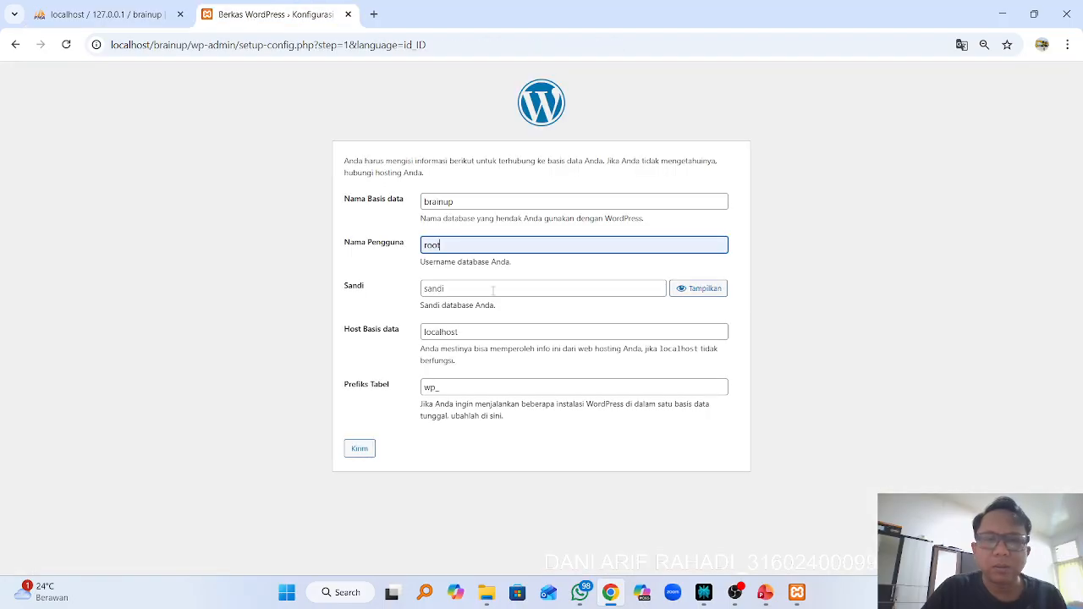
- Submit the database details with an empty password and localhost as host, and run the installation through to the login page
left_click(466, 290)
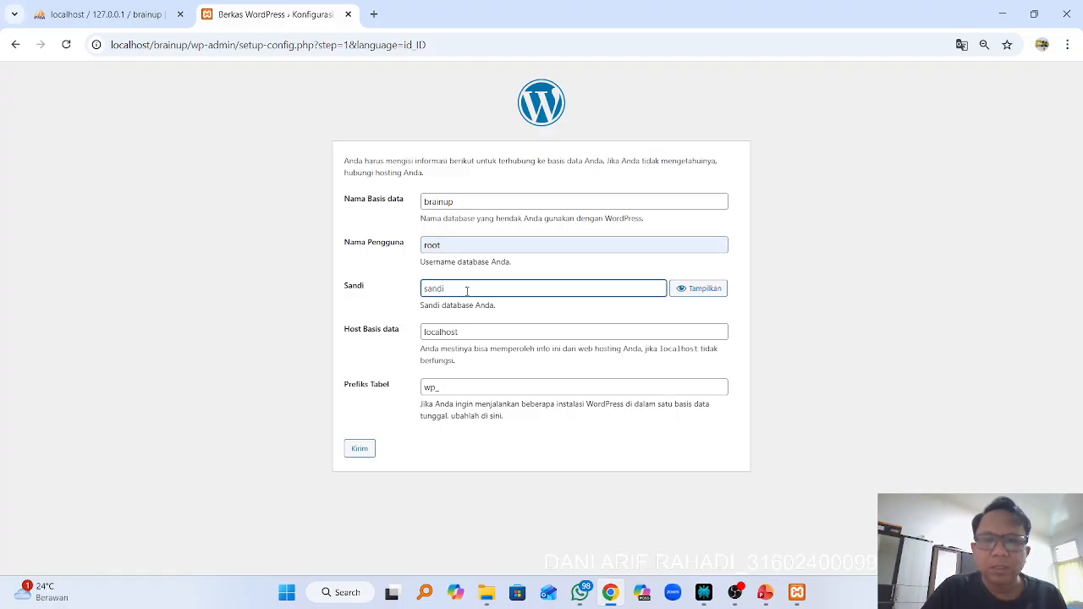
left_click(464, 333)
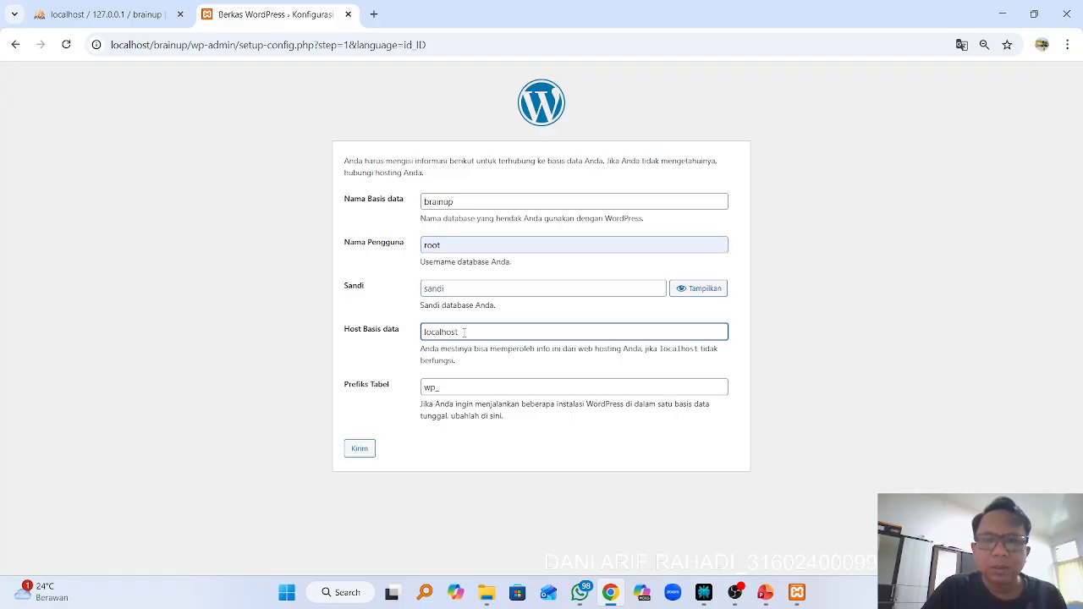
left_click(360, 448)
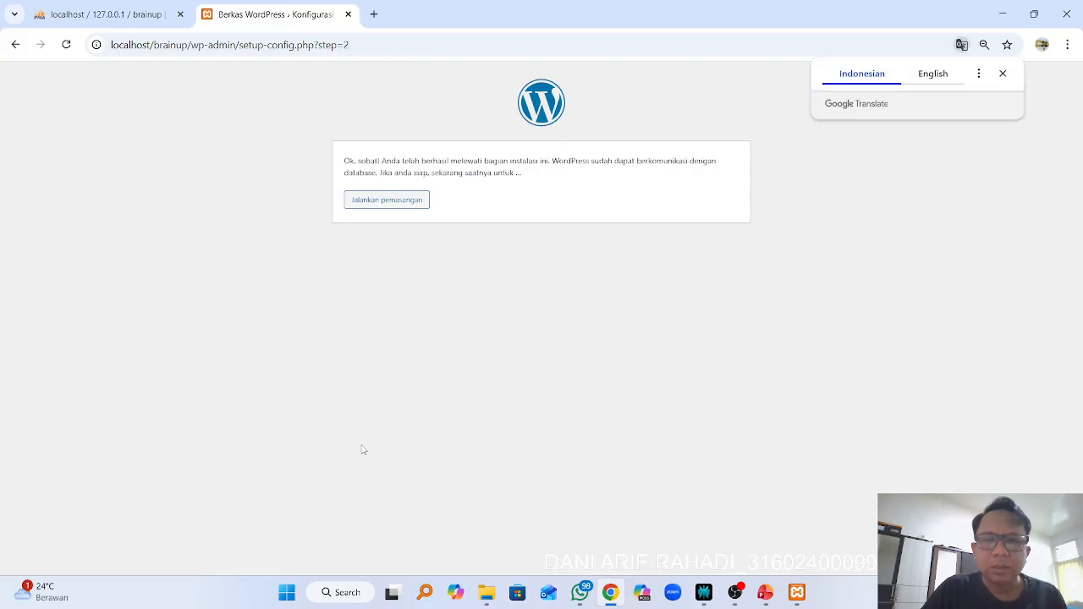
left_click(395, 209)
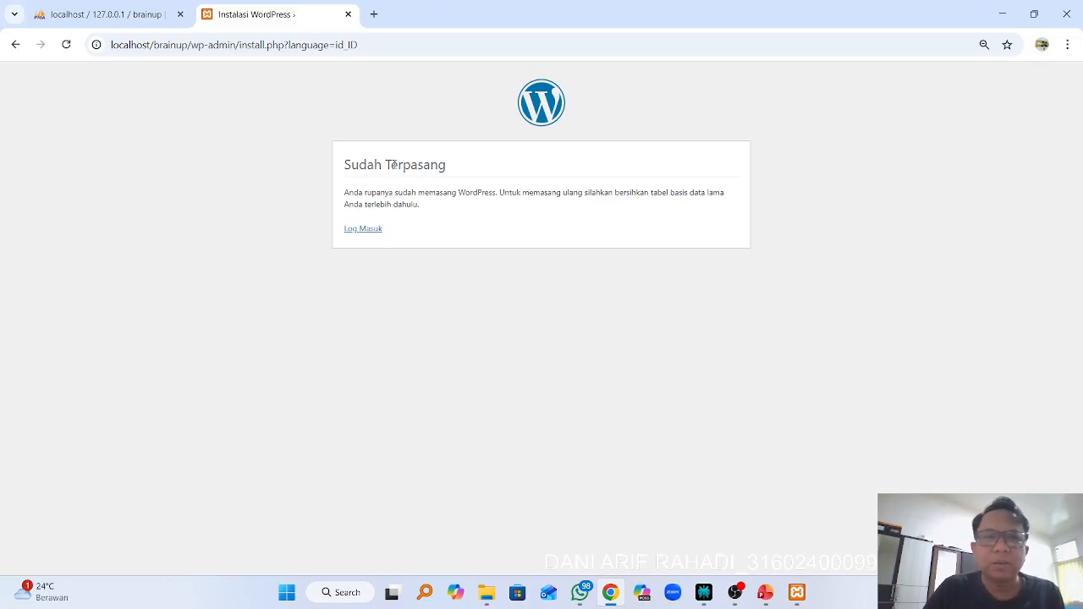
left_click(364, 234)
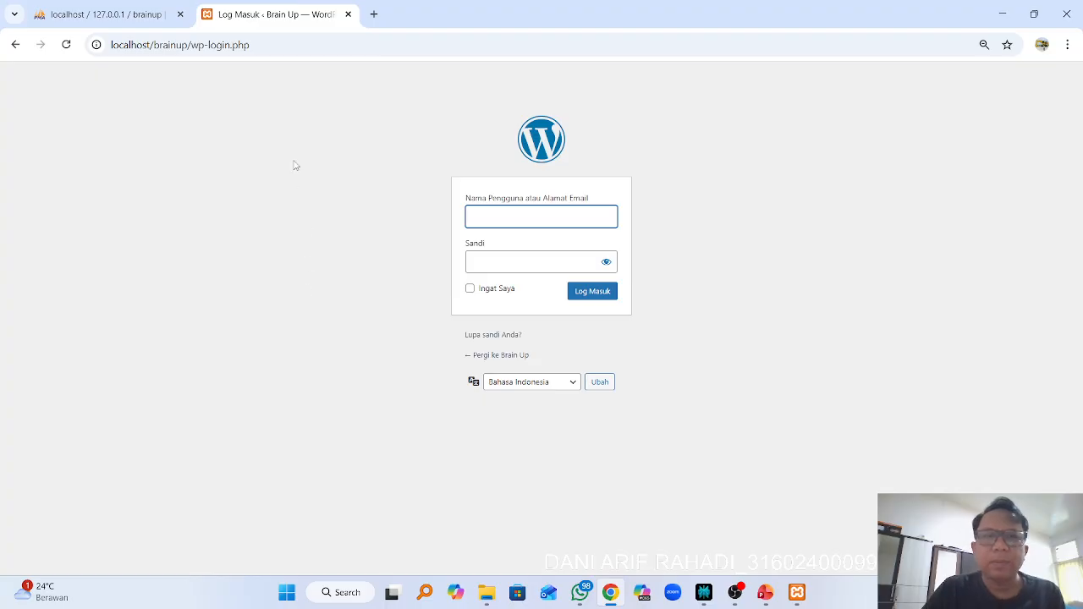
- Check the database username in phpMyAdmin and try to log in to WordPress as root with the password left empty
left_click(105, 17)
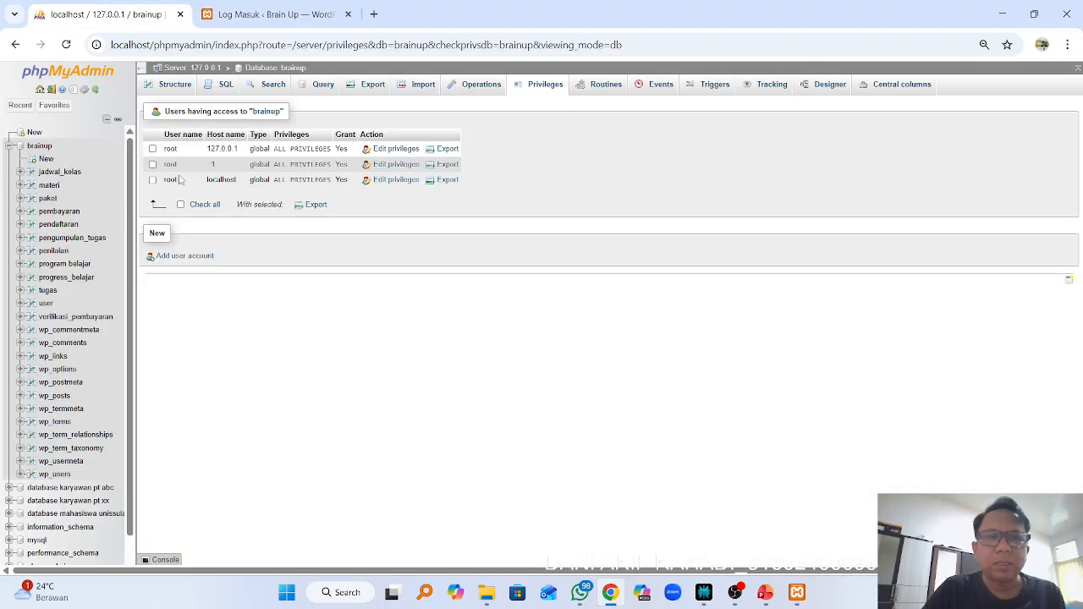
left_click(278, 17)
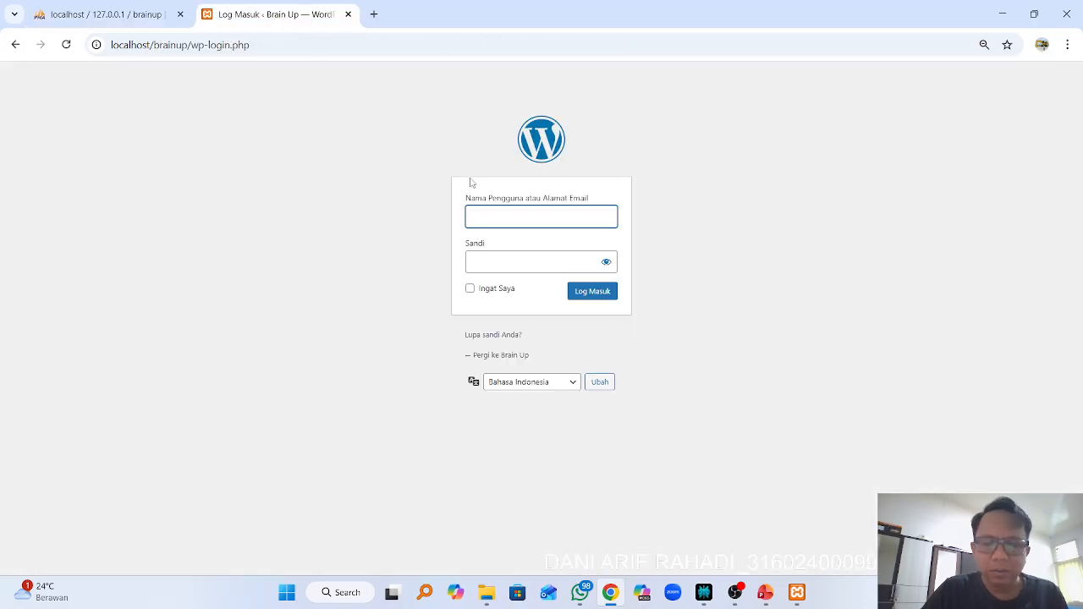
type("root")
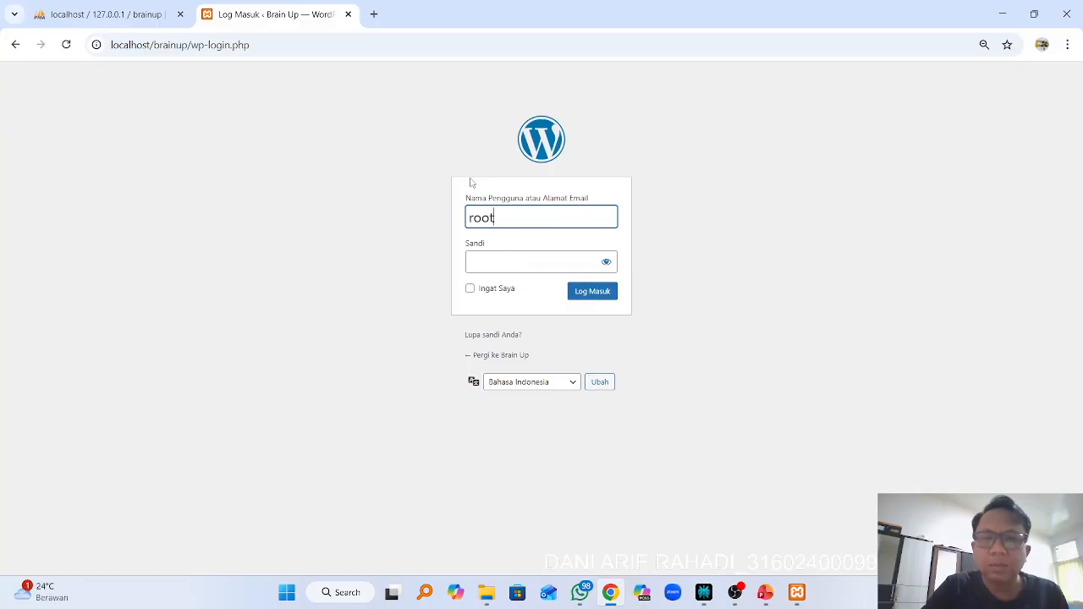
left_click(581, 293)
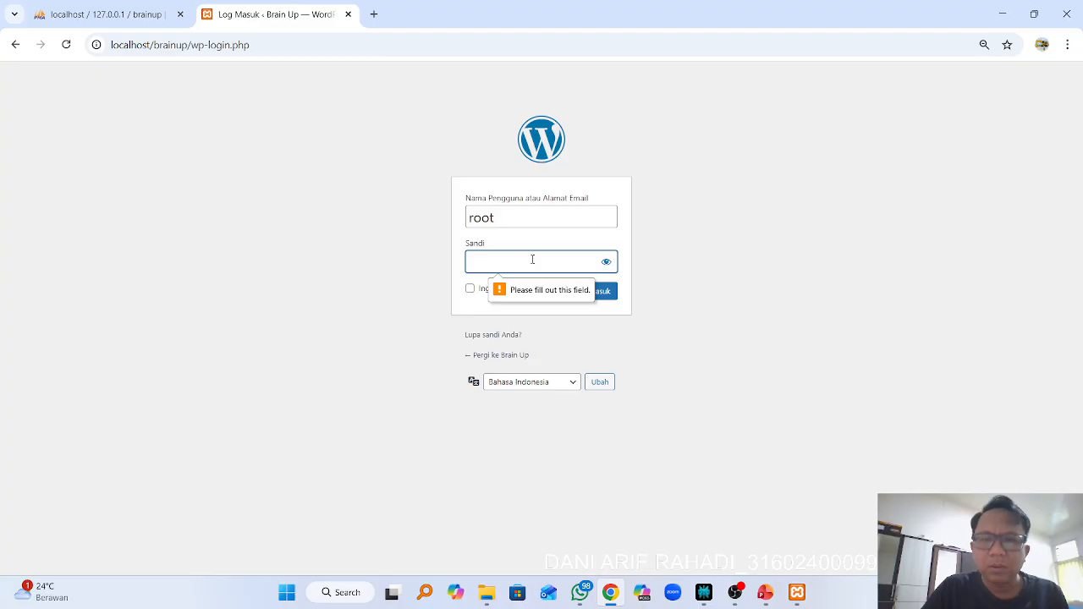
- Compare the WordPress login details with the users and host names listed for the brainup database in phpMyAdmin
left_click(167, 20)
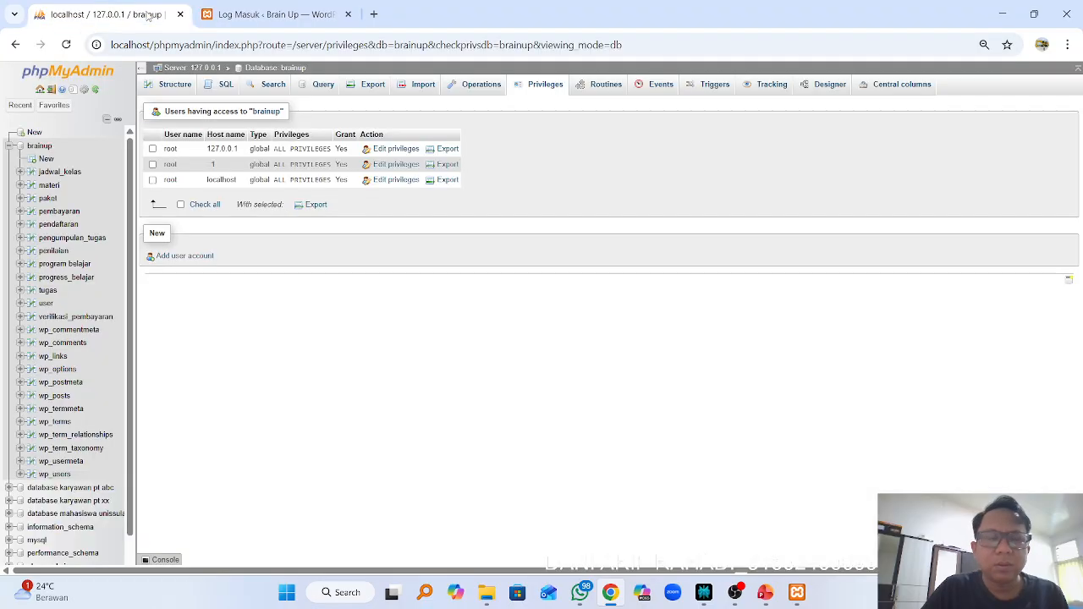
left_click(260, 19)
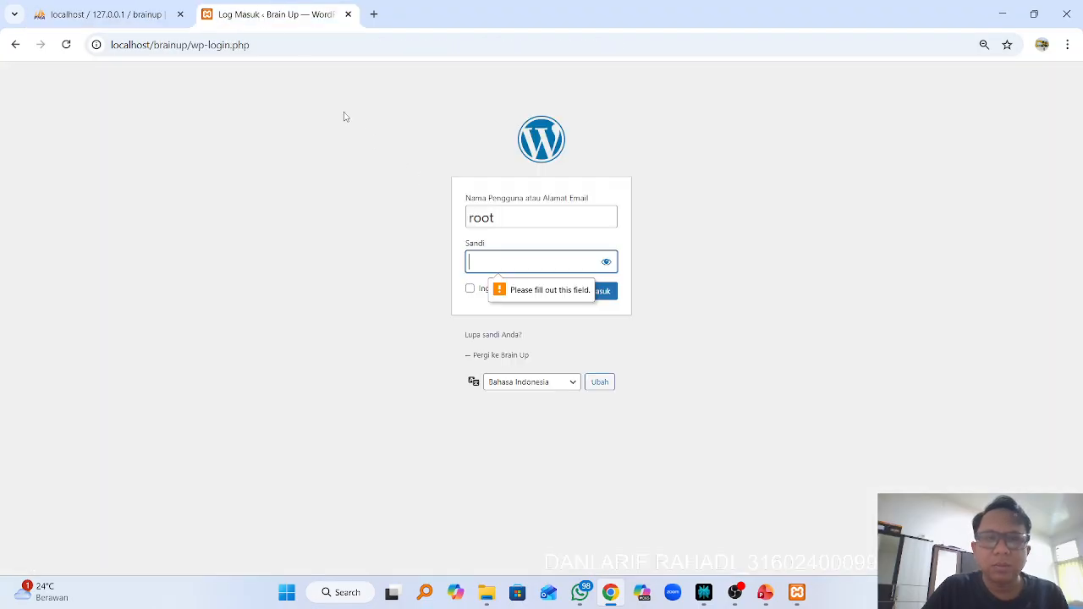
left_click(161, 16)
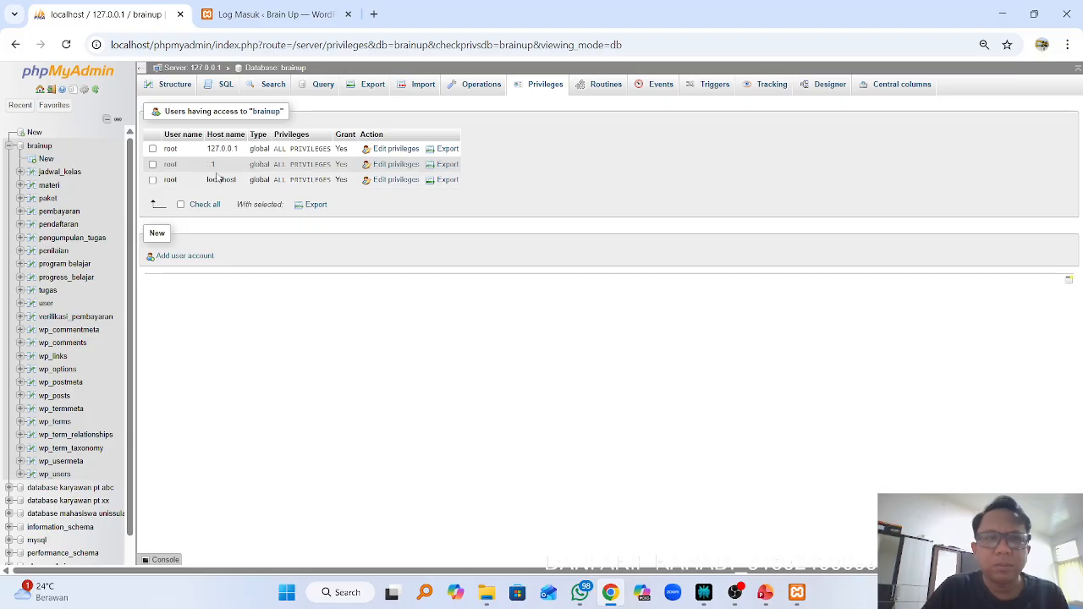
left_click(264, 12)
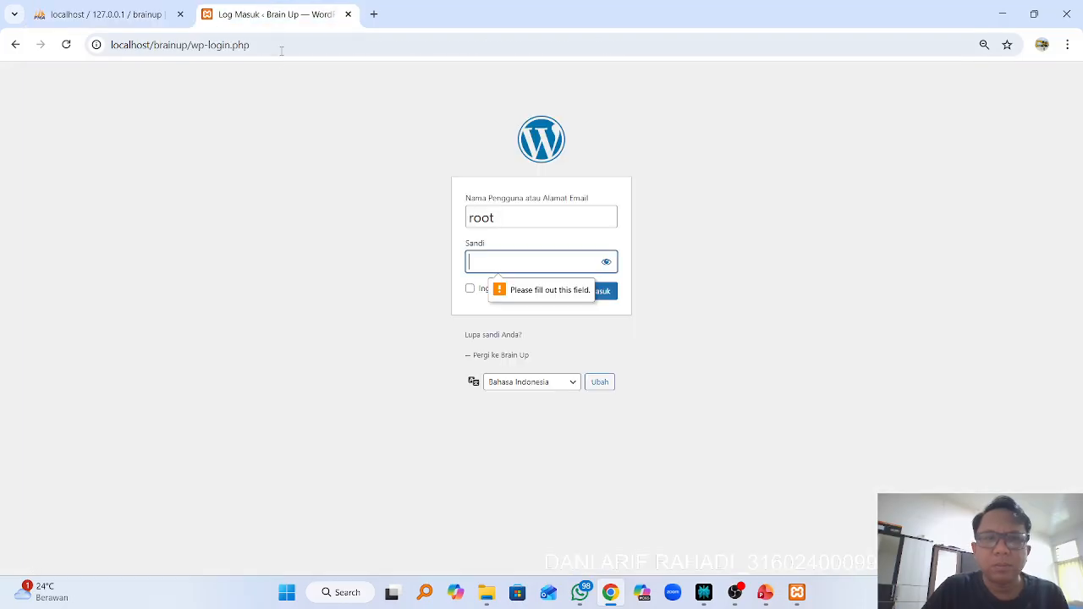
- Go back through the WordPress installation pages and reopen the login page
left_click(15, 44)
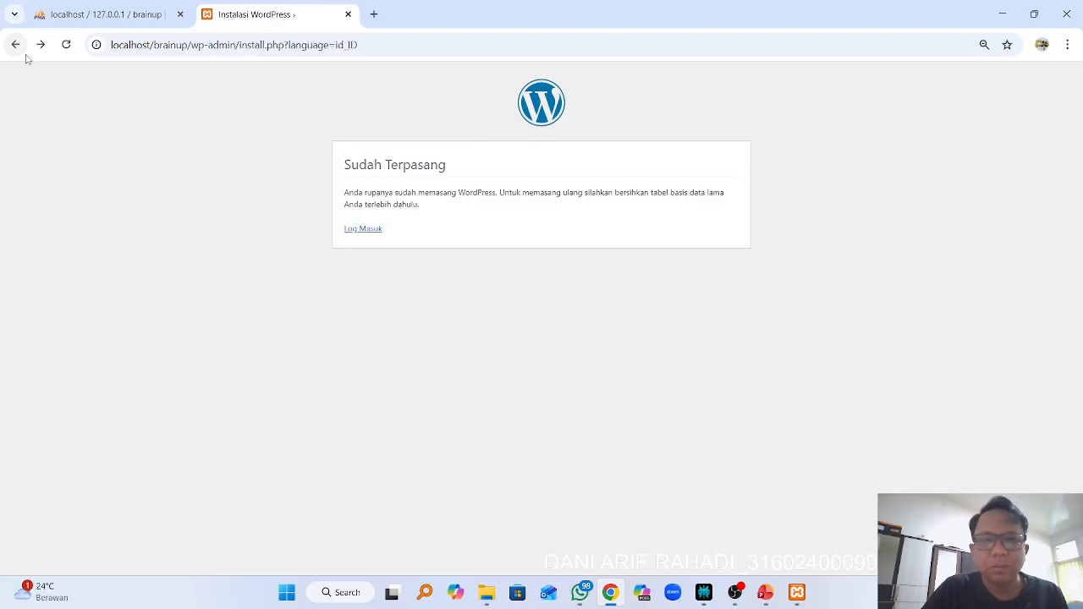
left_click(15, 44)
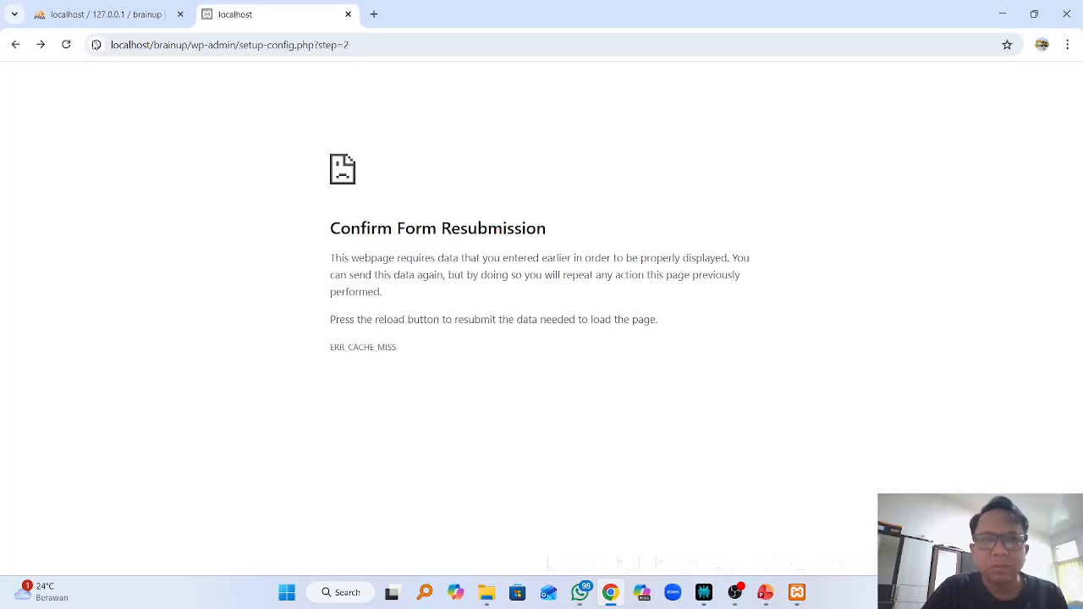
left_click(39, 43)
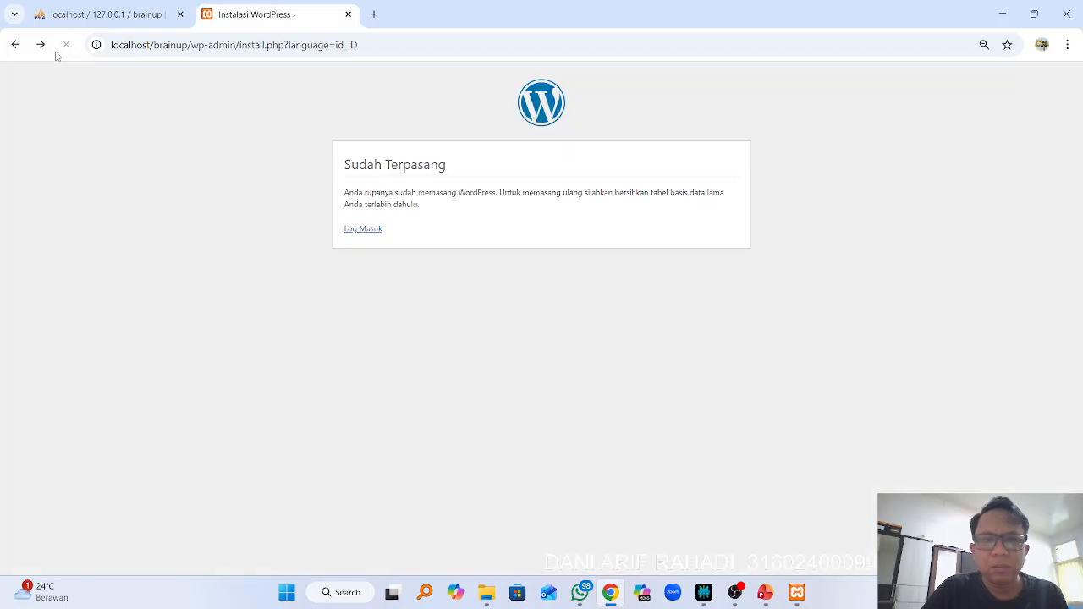
left_click(361, 230)
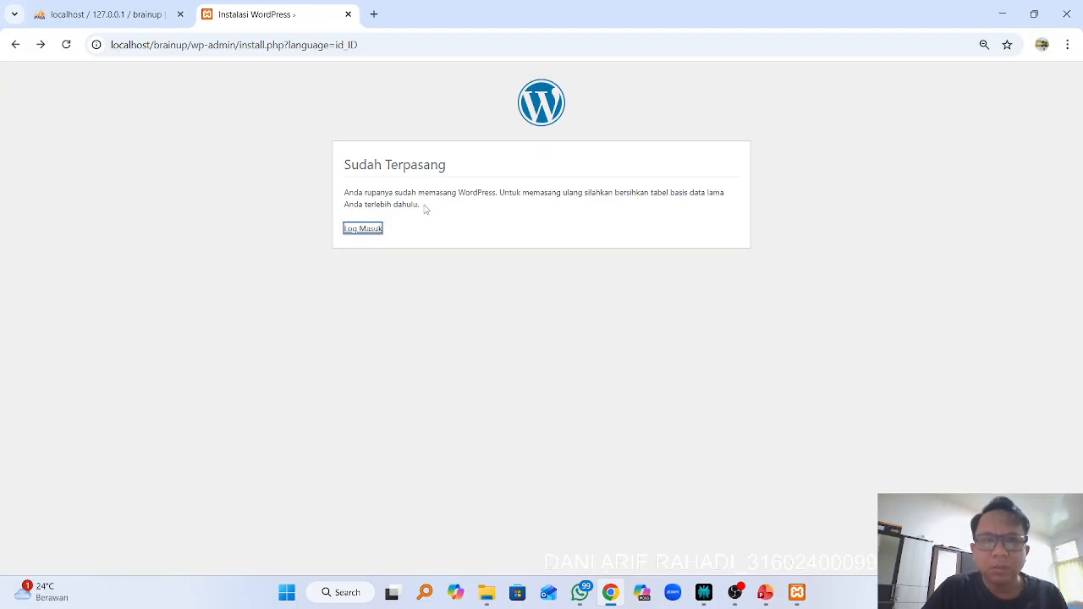
left_click(368, 234)
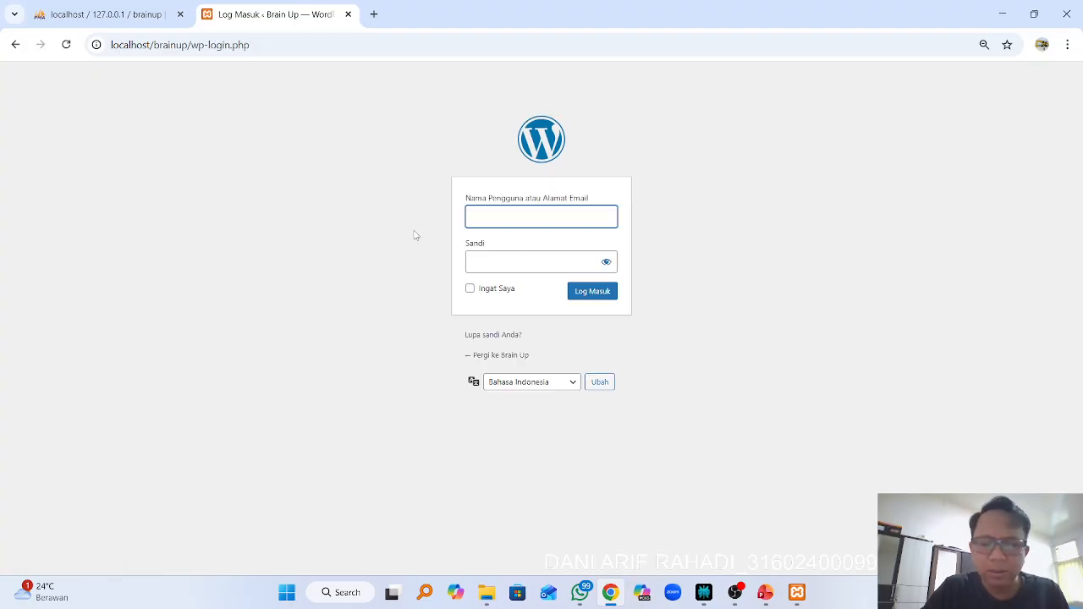
- Log in to WordPress with the username root and the account password, revealing the password to check it before submitting
type("root")
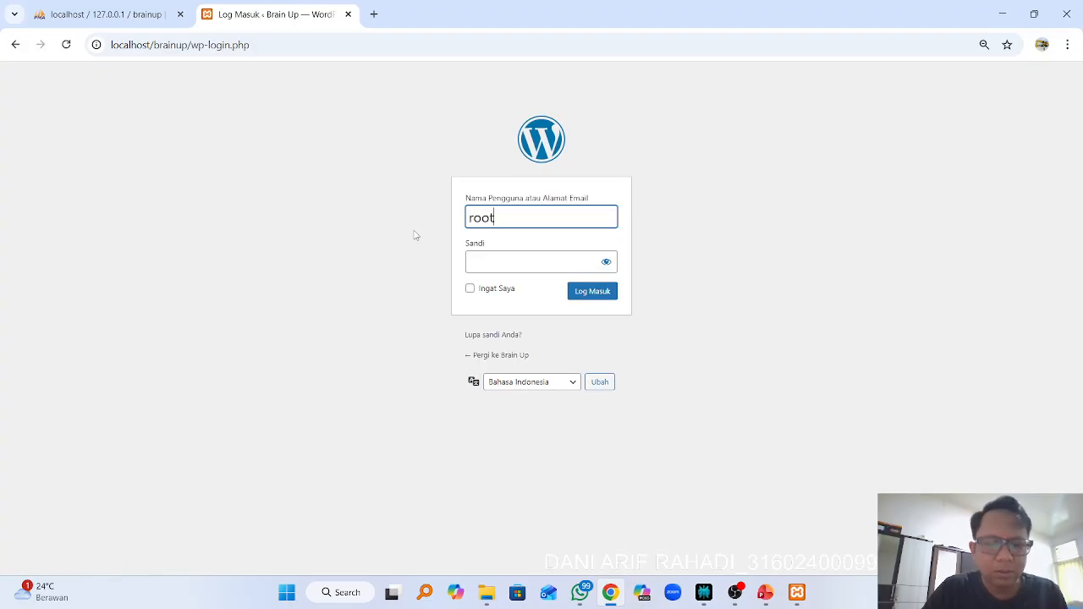
key("Tab")
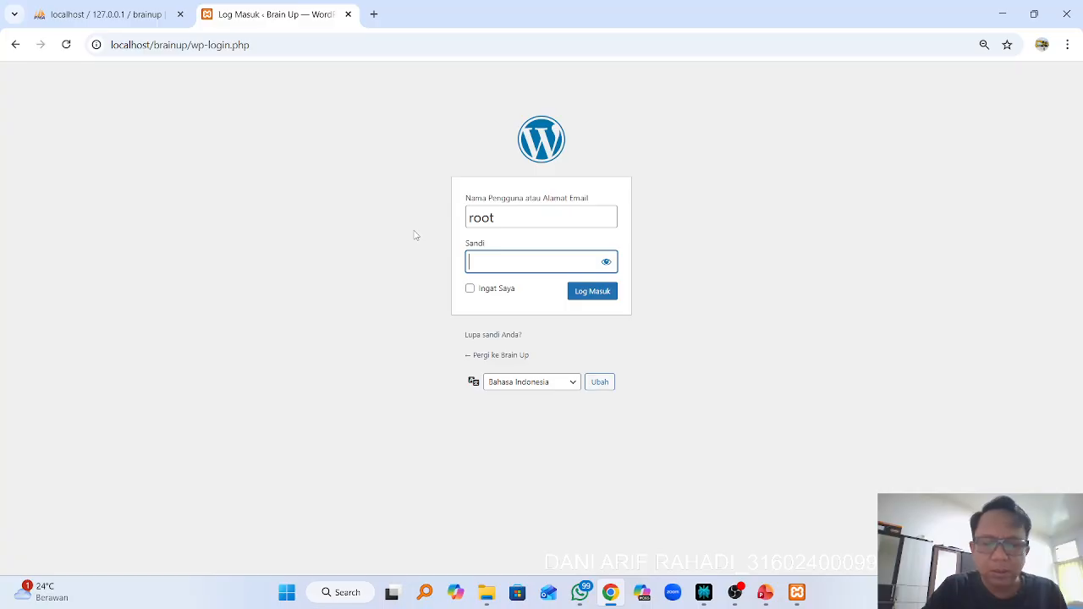
type("•")
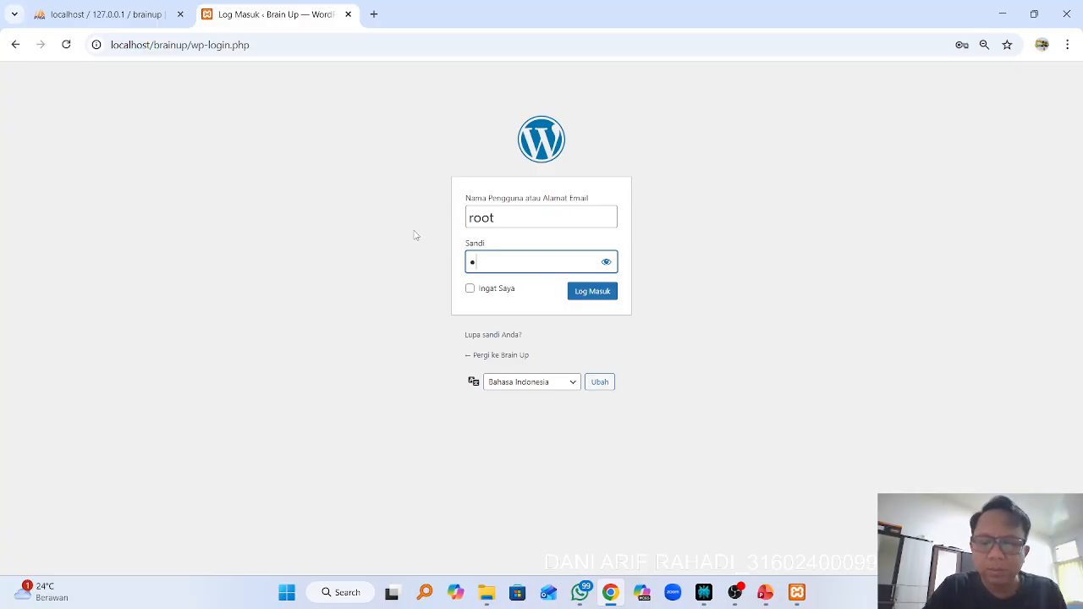
key("BackSpace")
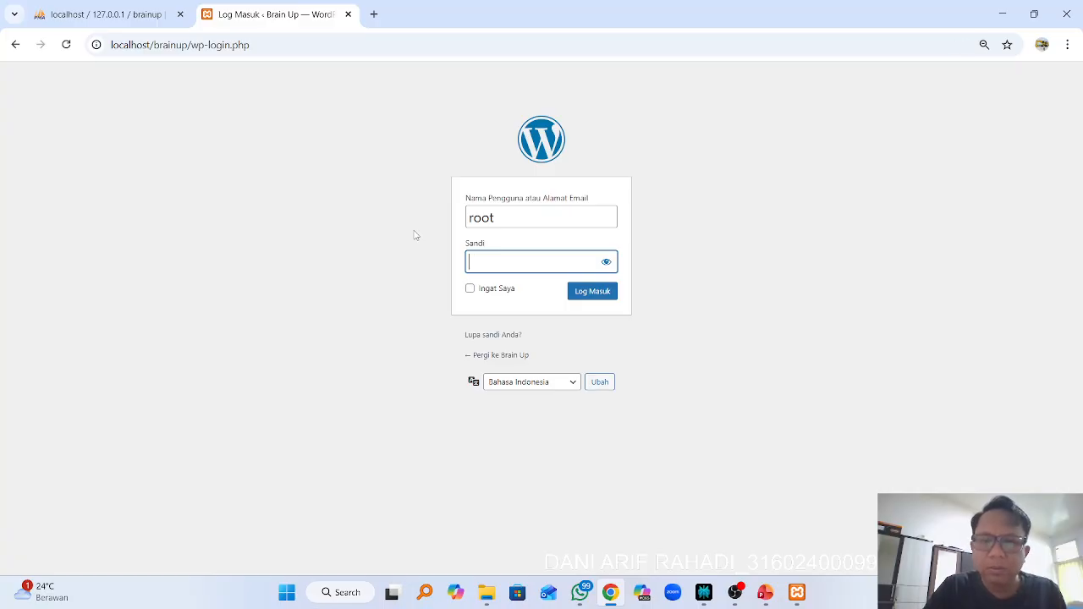
type("•••")
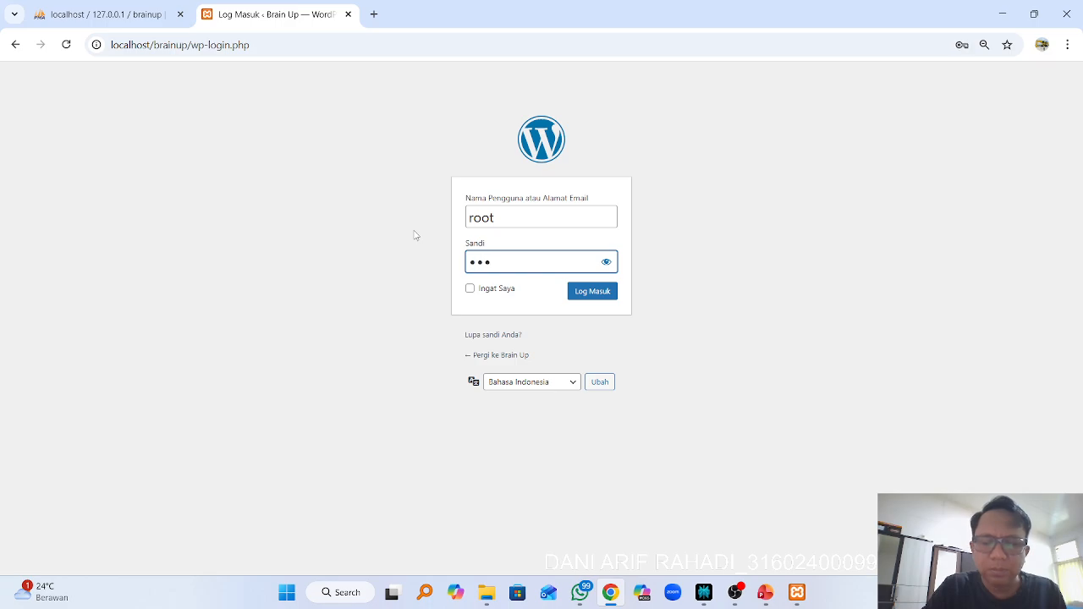
type("•••••")
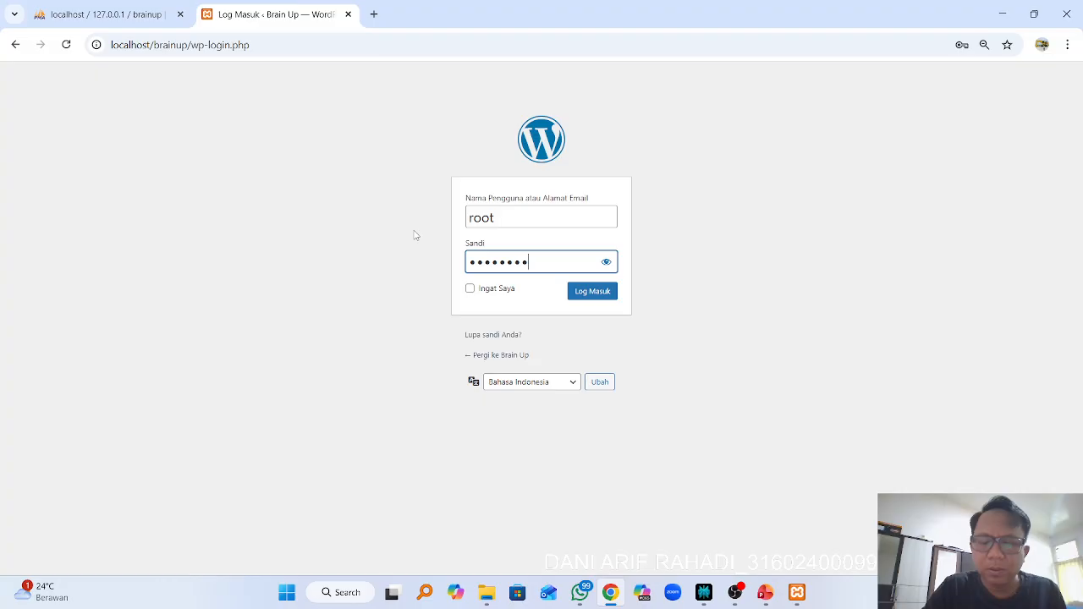
type("••")
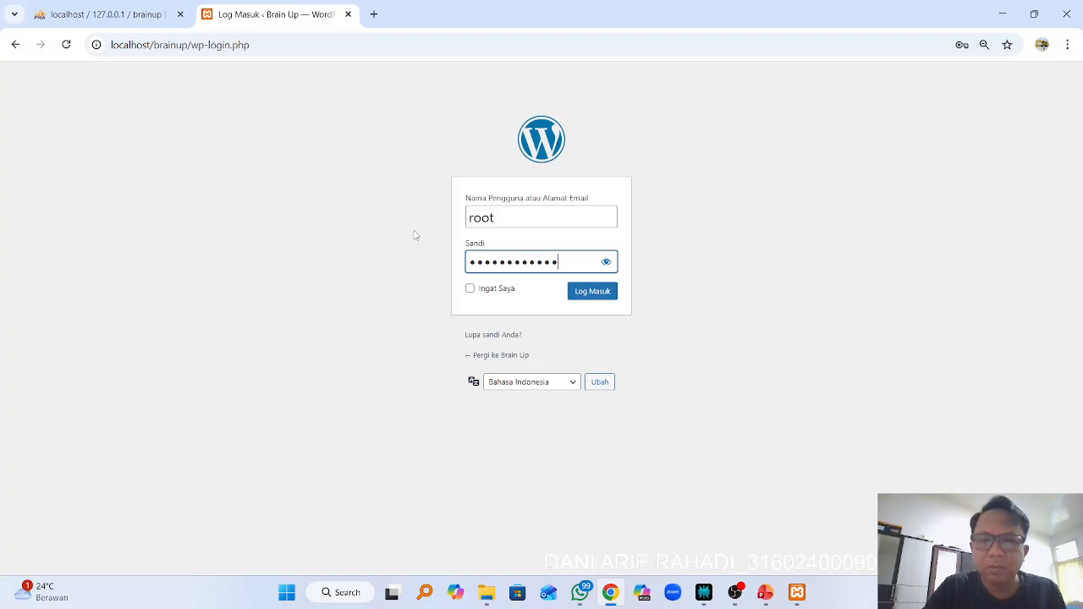
left_click(605, 264)
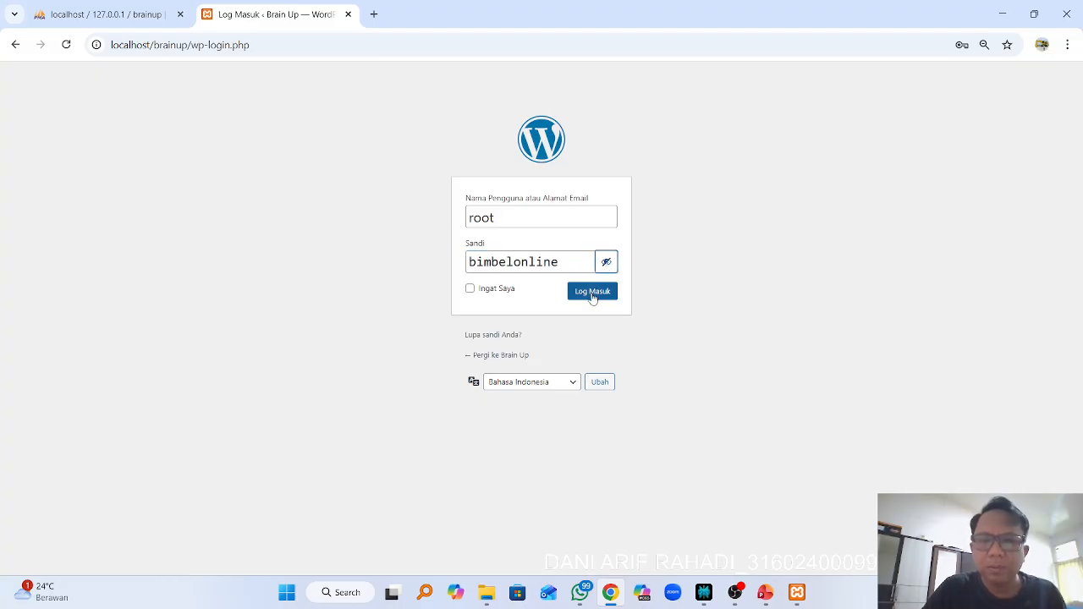
left_click(592, 294)
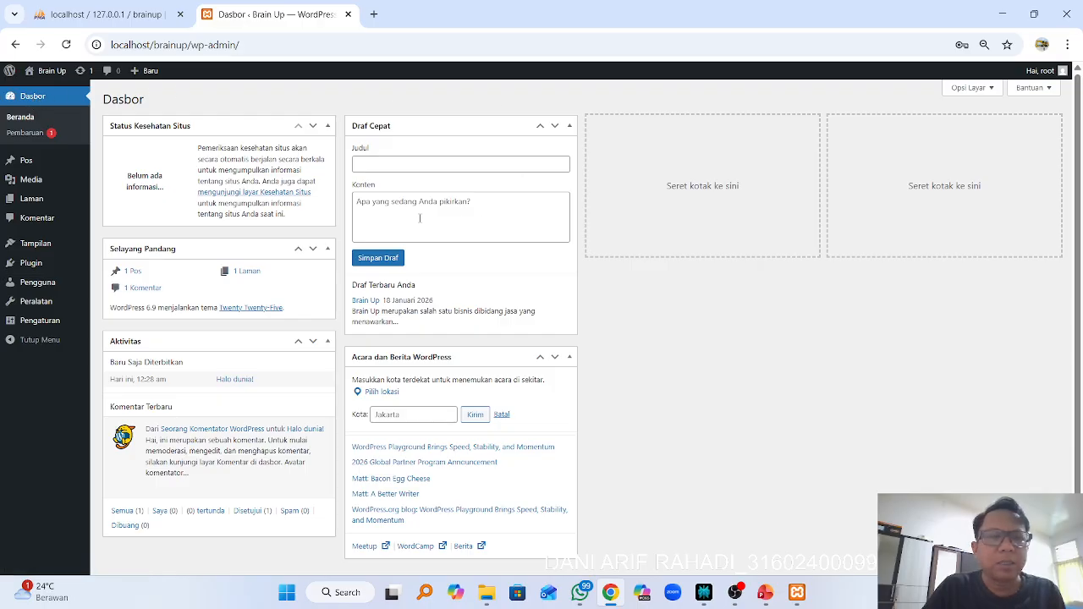
- View the Brain Up site's public front page and return to the admin dashboard
left_click(48, 73)
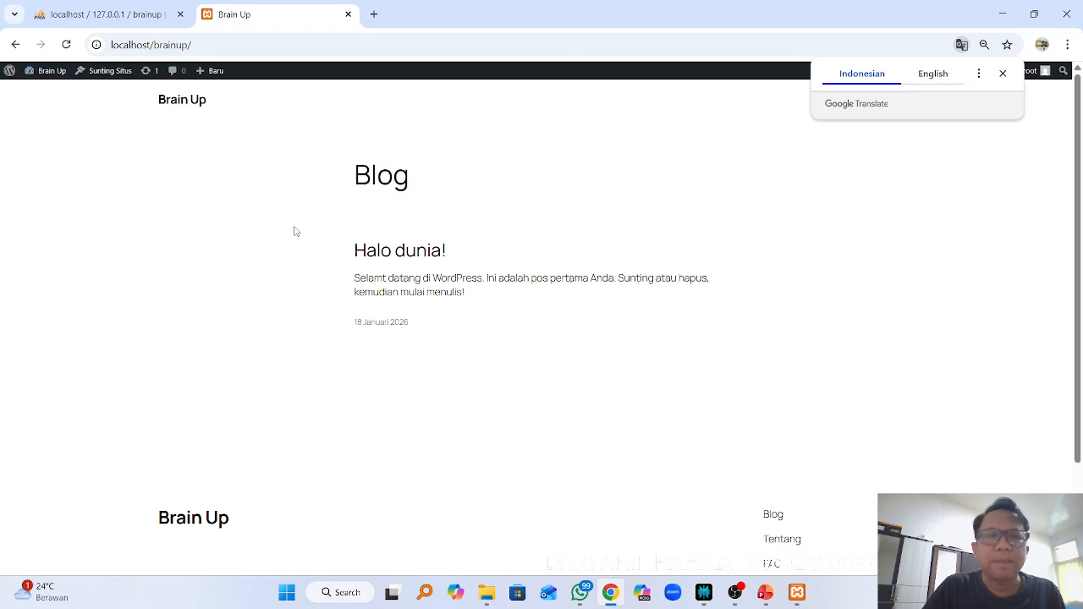
scroll(296, 231, "down", 2)
scroll(291, 228, "up", 2)
mouse_move(12, 77)
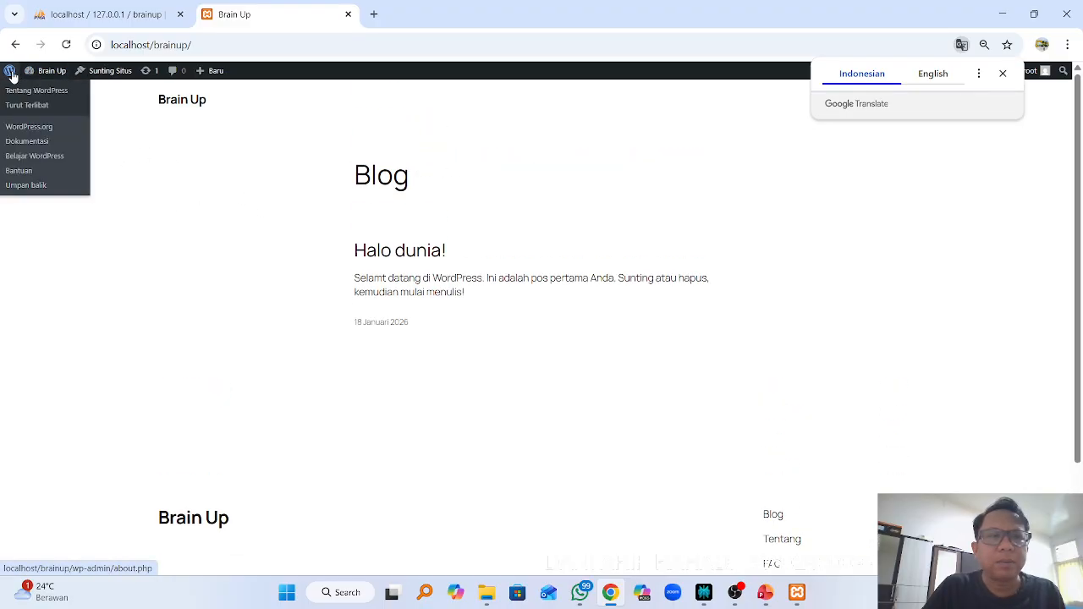
left_click(45, 74)
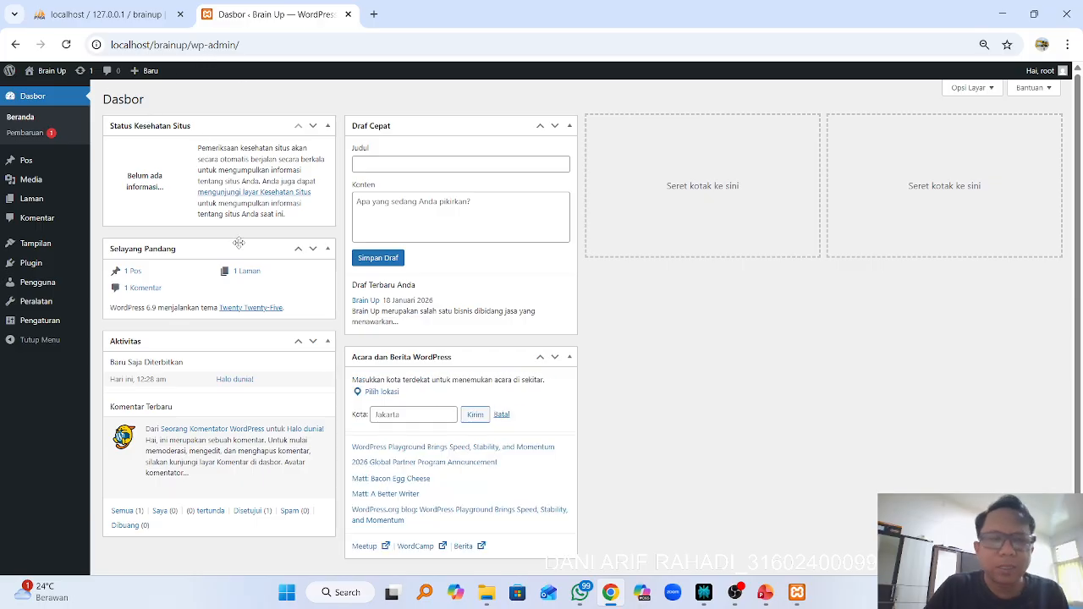
- Open the Brain Up page from the list of pages and review its content in the editor
mouse_move(39, 164)
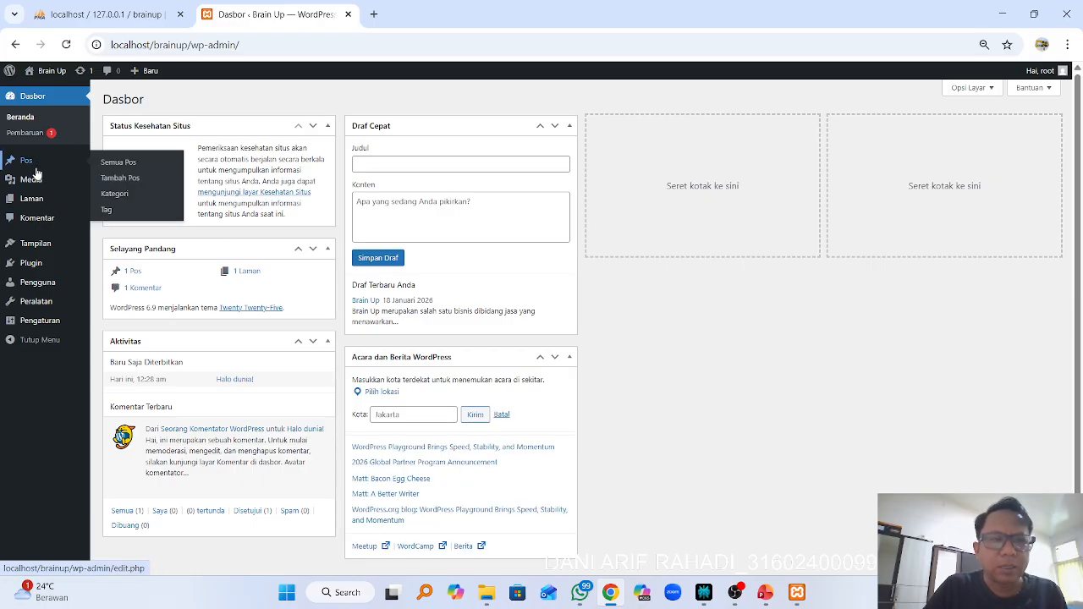
mouse_move(37, 183)
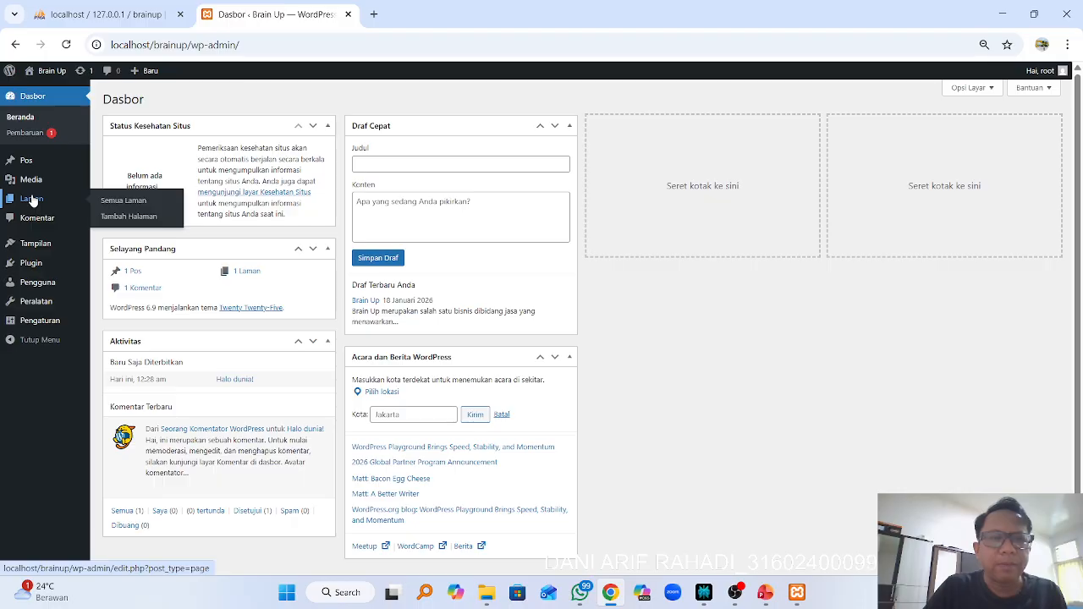
left_click(32, 199)
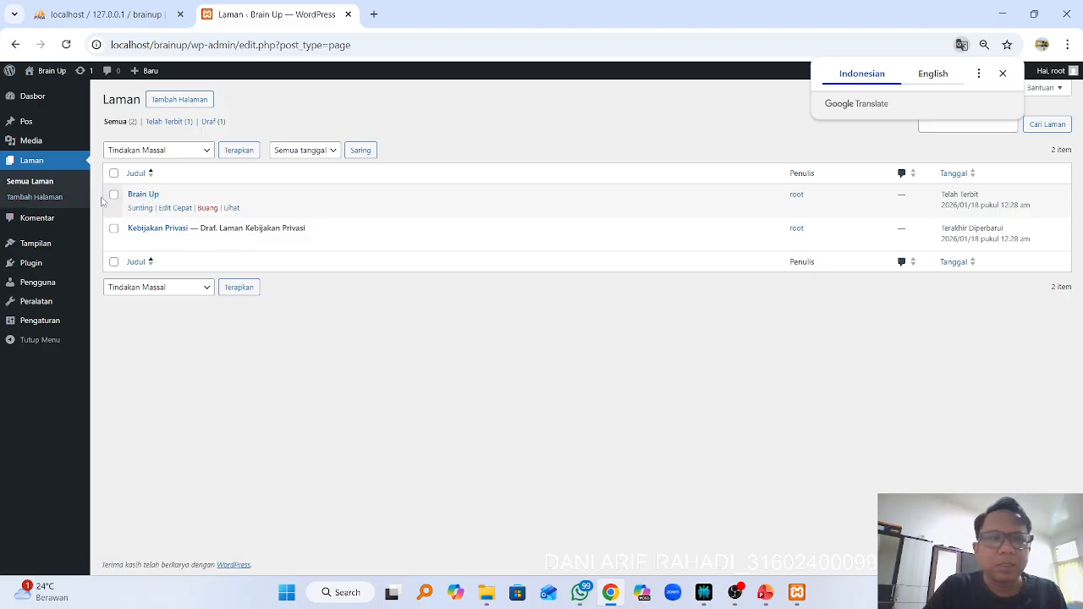
left_click(145, 195)
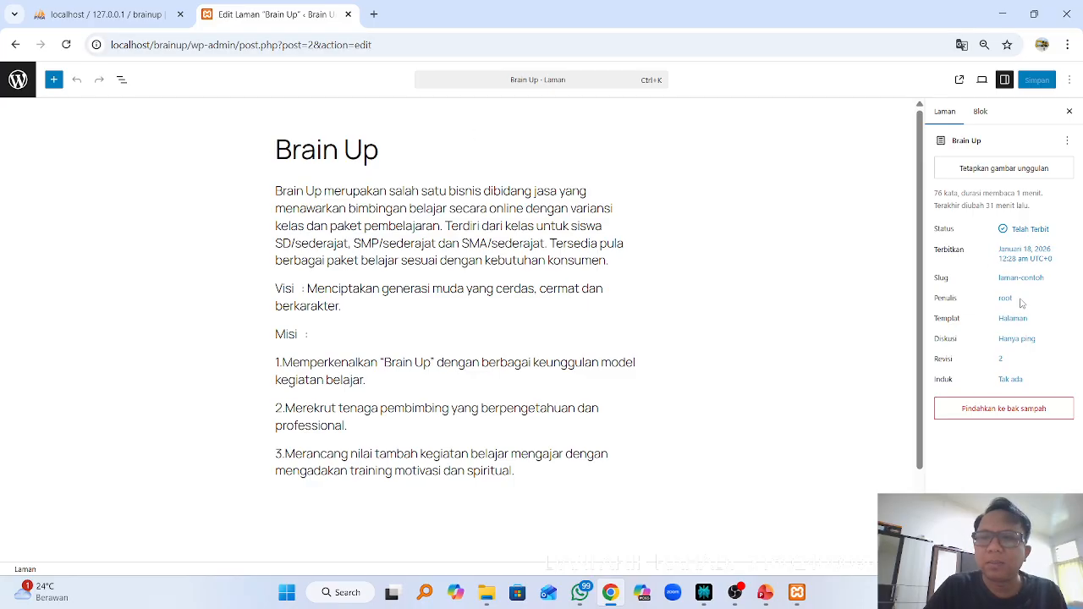
- Try to reach wordpress/brainup in a new browser tab, and close that tab
left_click(373, 14)
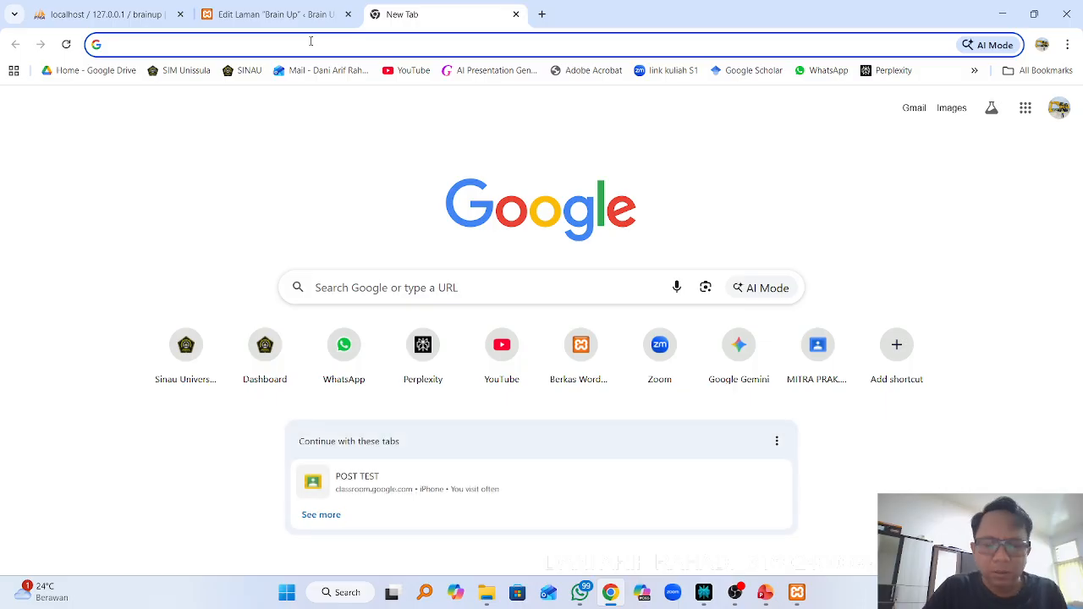
type("bra")
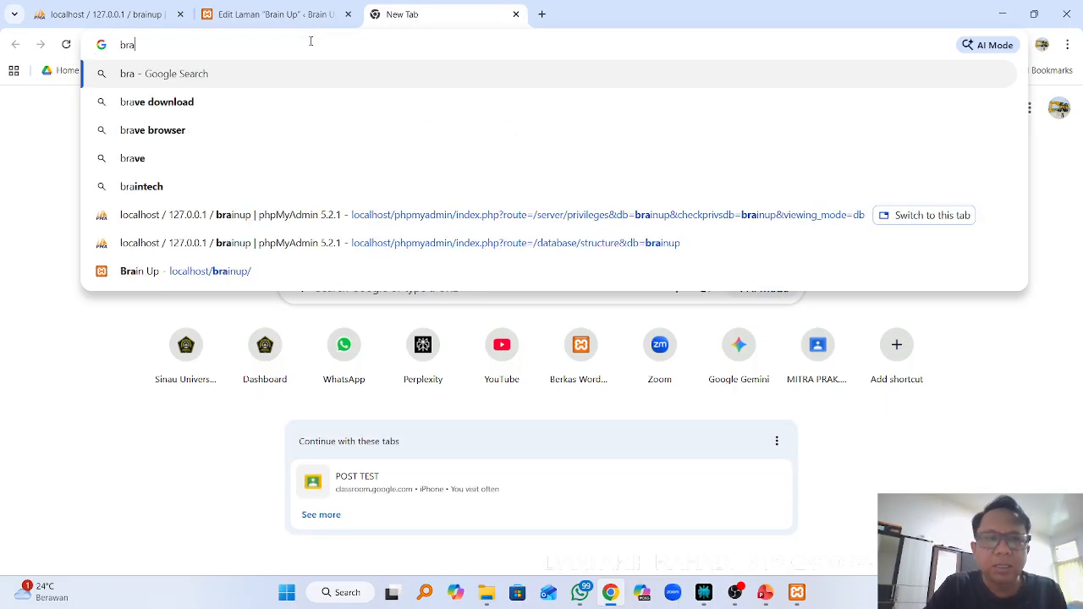
key("BackSpace")
key("BackSpace")
key("BackSpace")
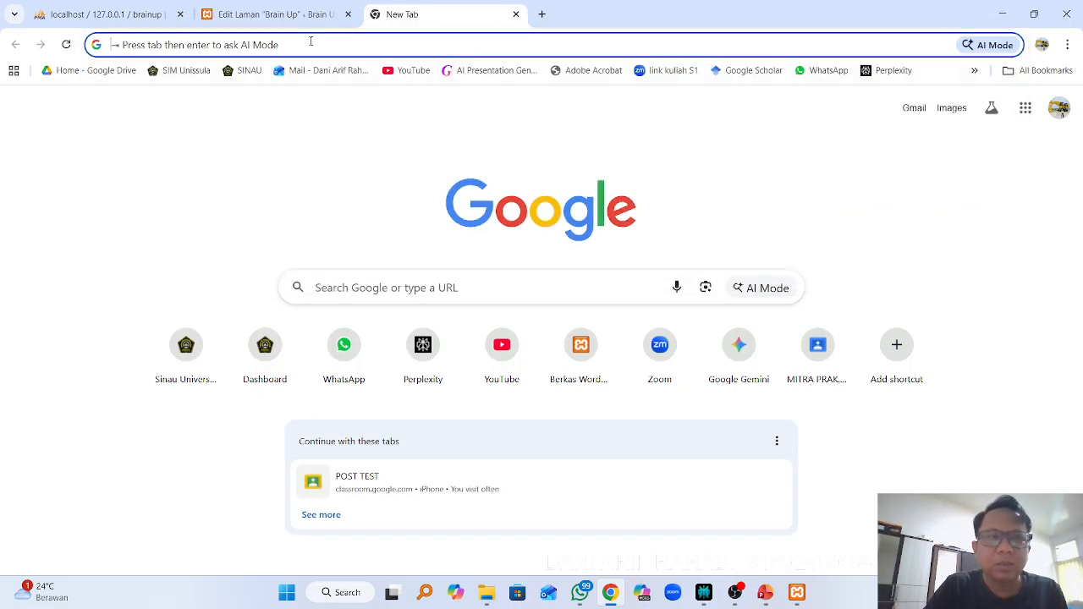
type("wor")
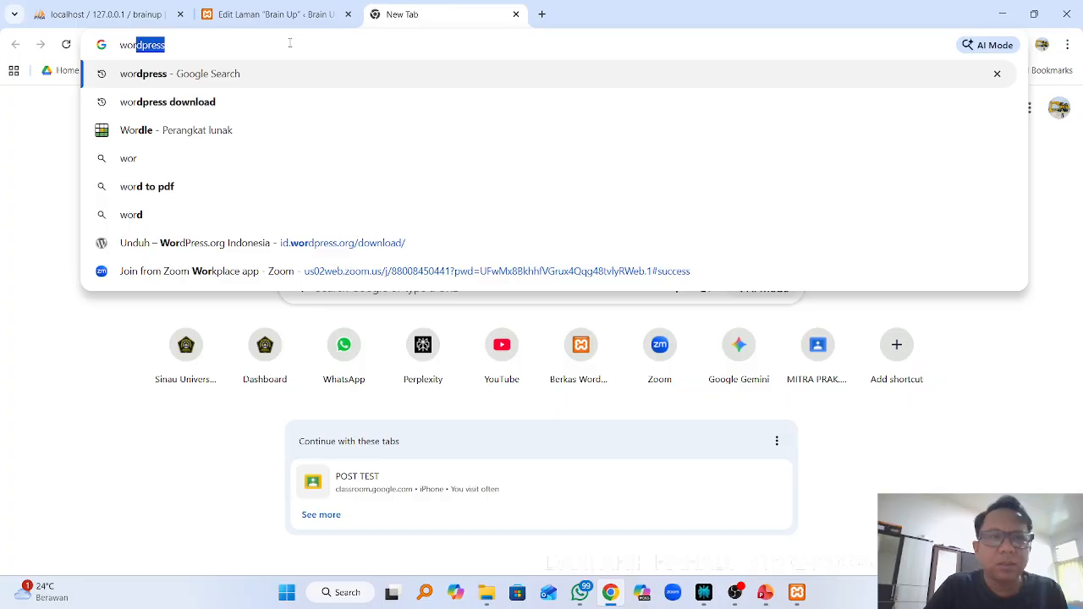
left_click(288, 44)
type("/")
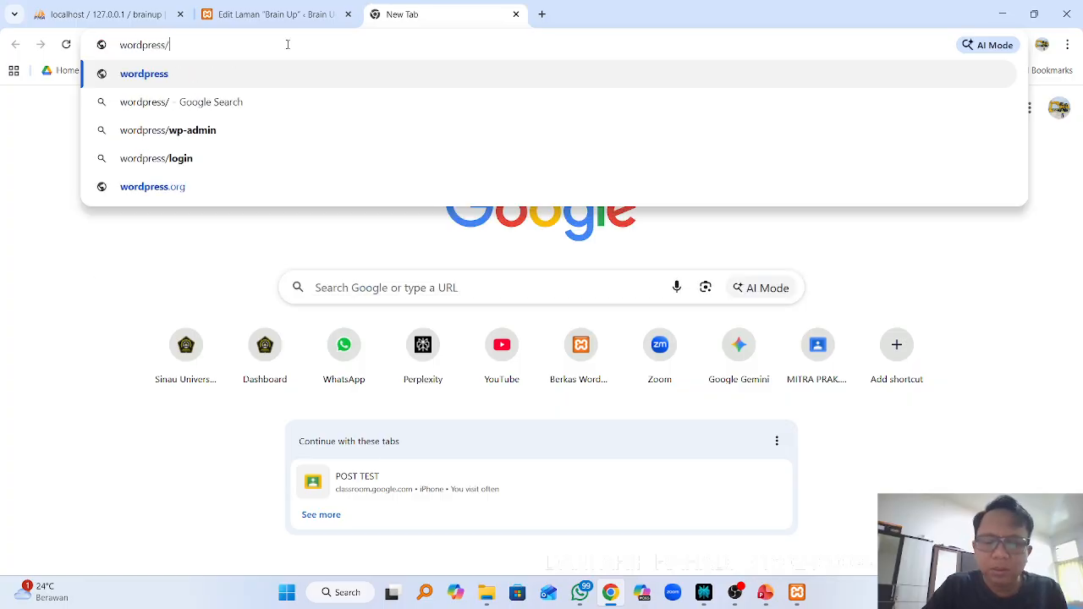
type("brain")
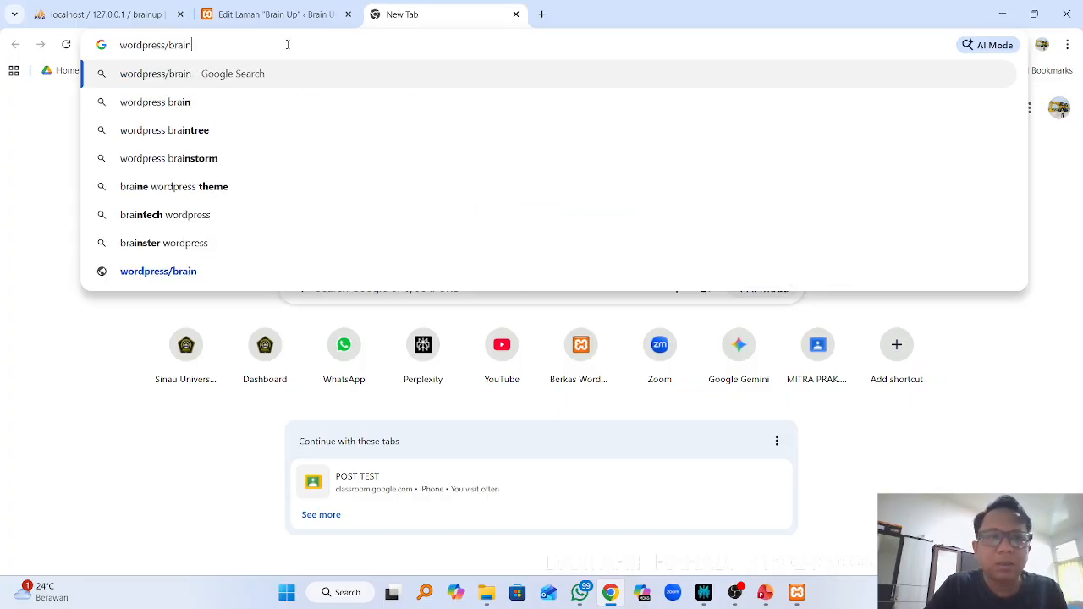
type("up")
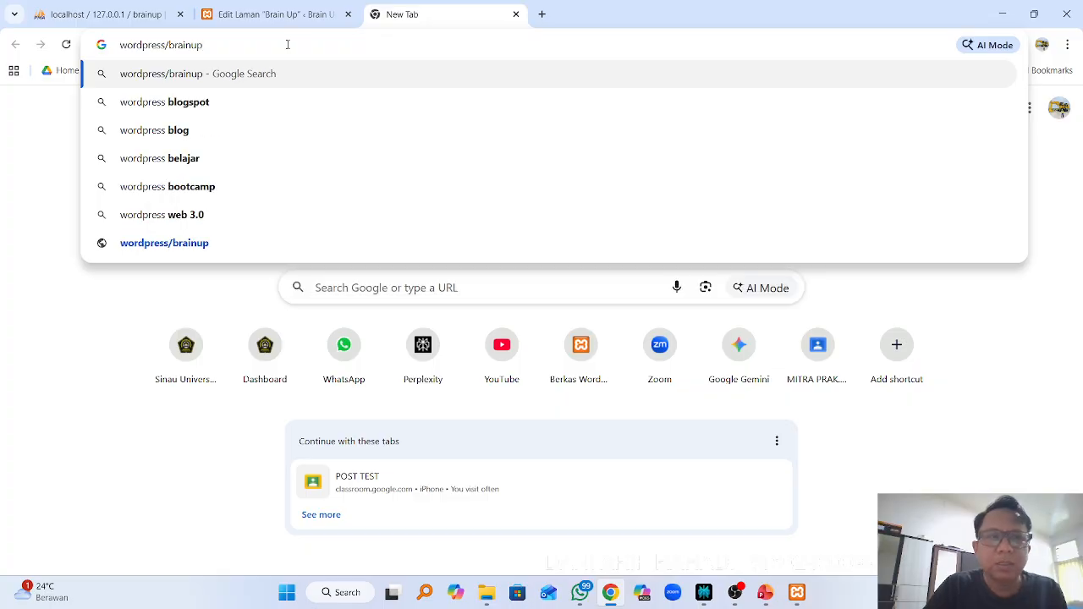
key("Return")
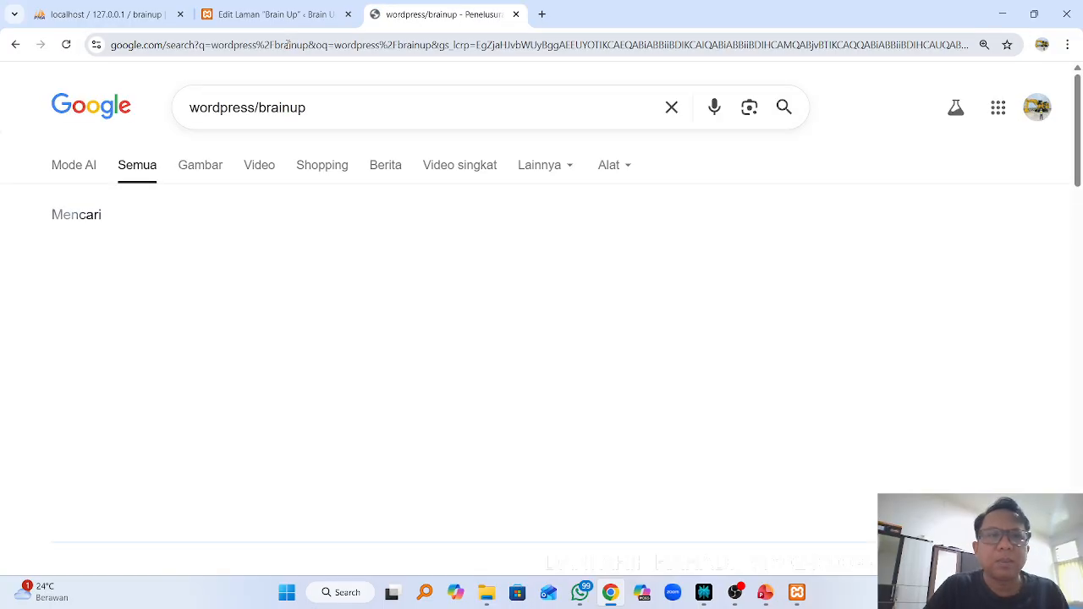
left_click(515, 14)
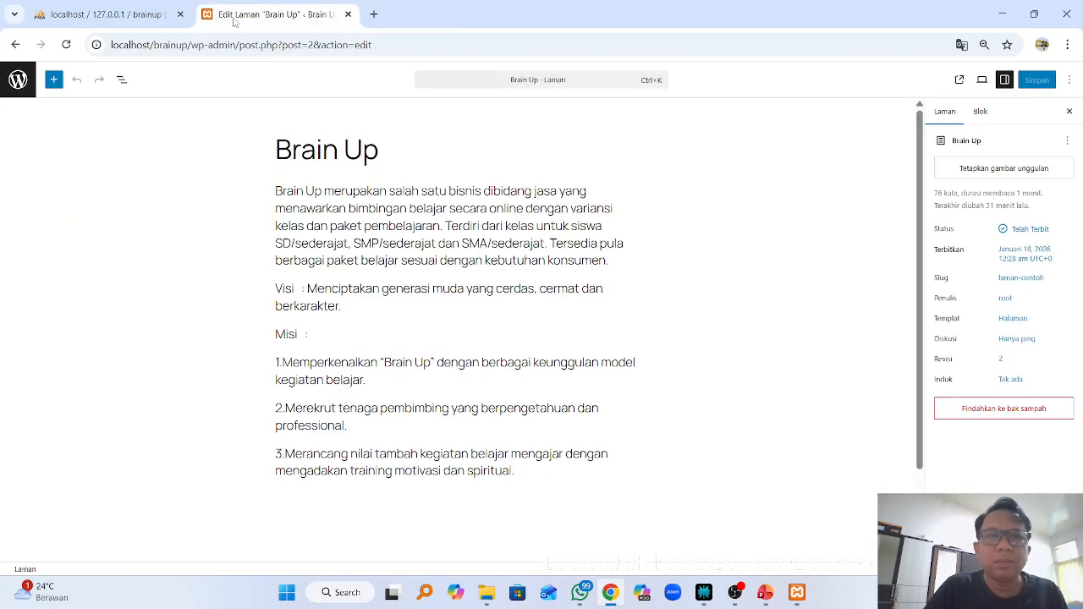
- Go back through the page list and the dashboard, and reopen the Brain Up page for review
left_click(10, 47)
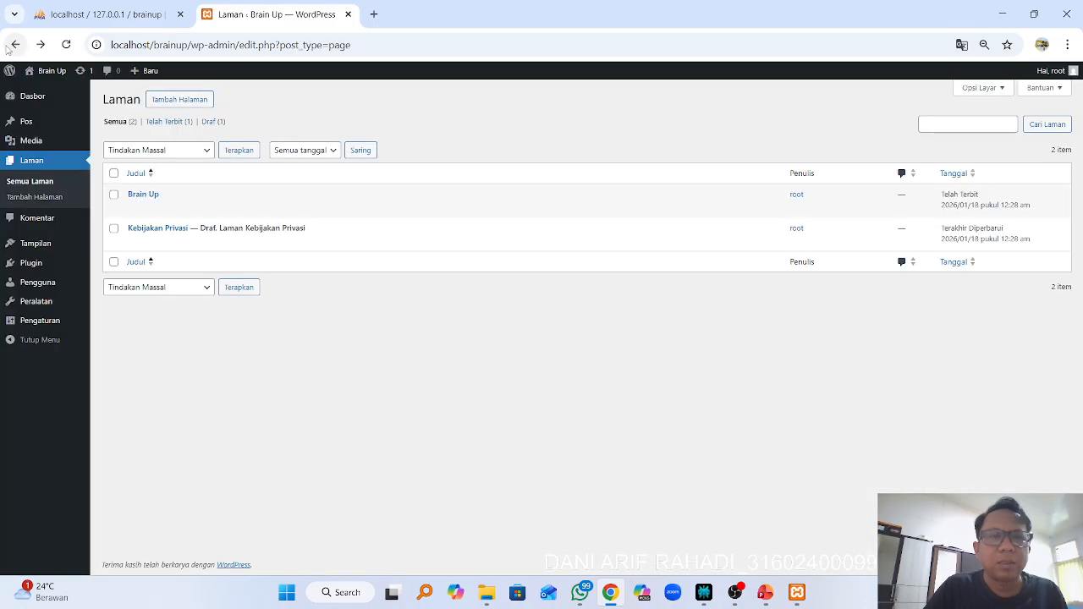
left_click(135, 195)
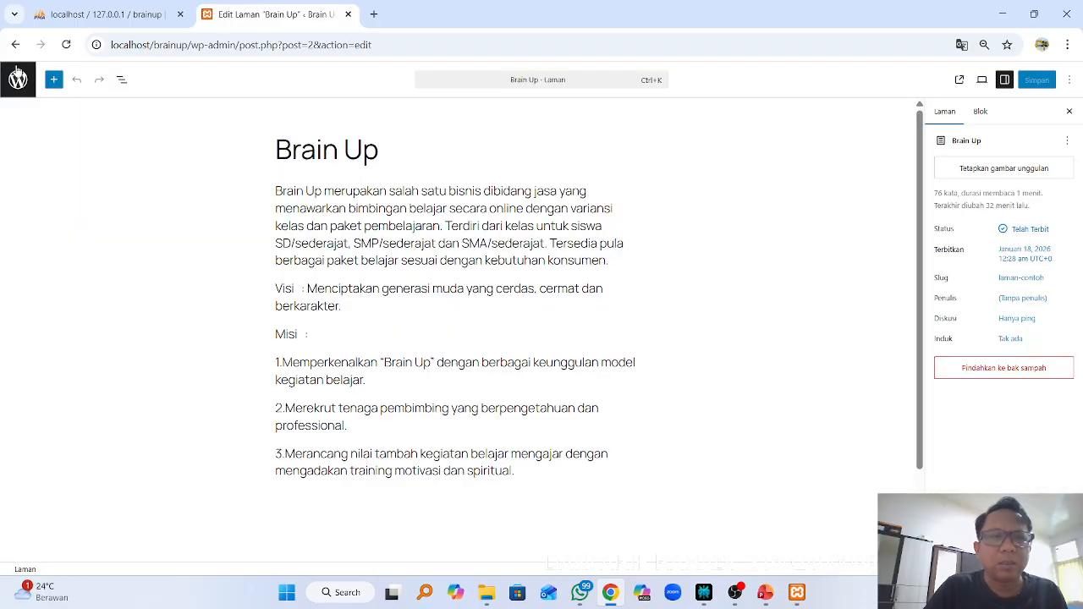
left_click(15, 46)
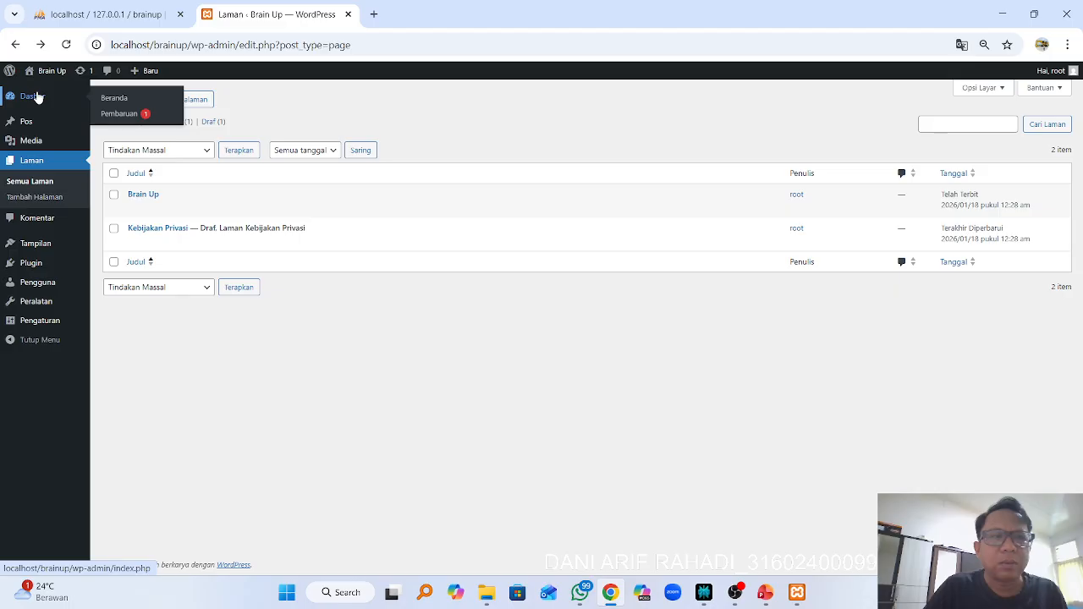
left_click(38, 98)
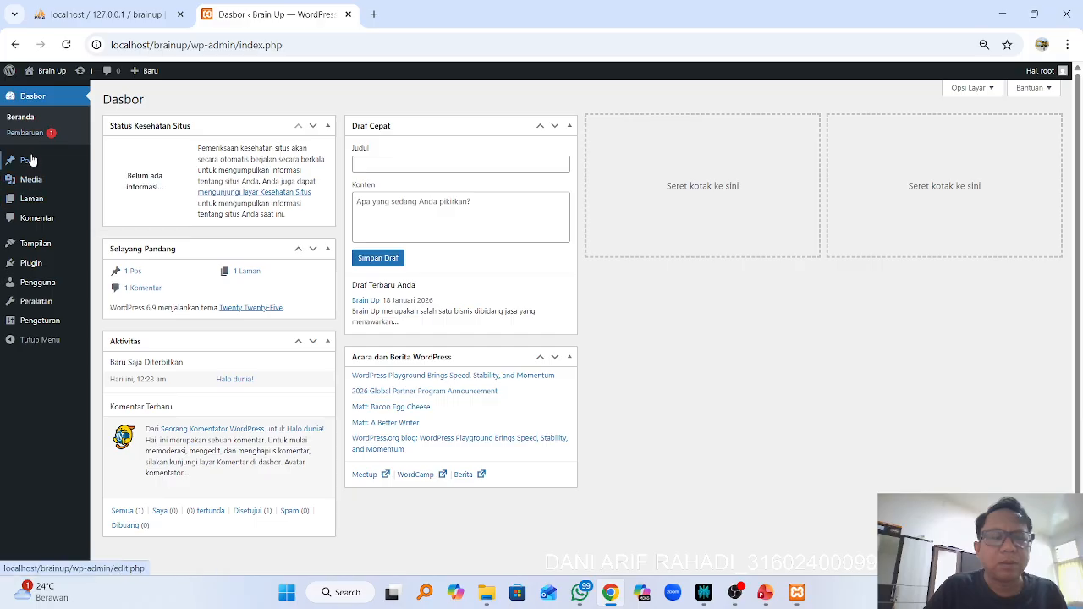
left_click(25, 120)
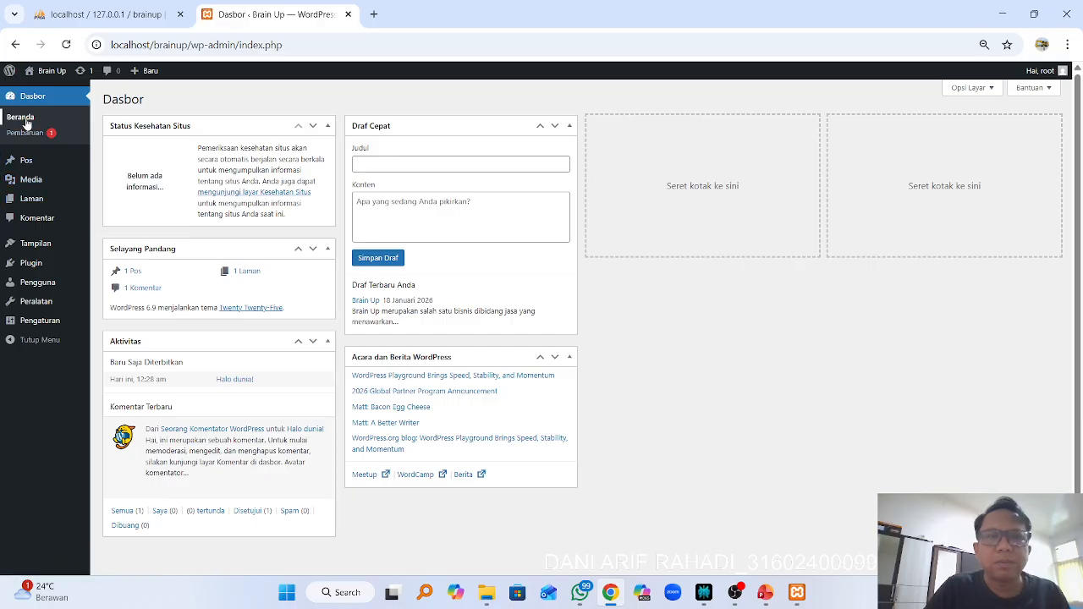
left_click(32, 180)
left_click(31, 198)
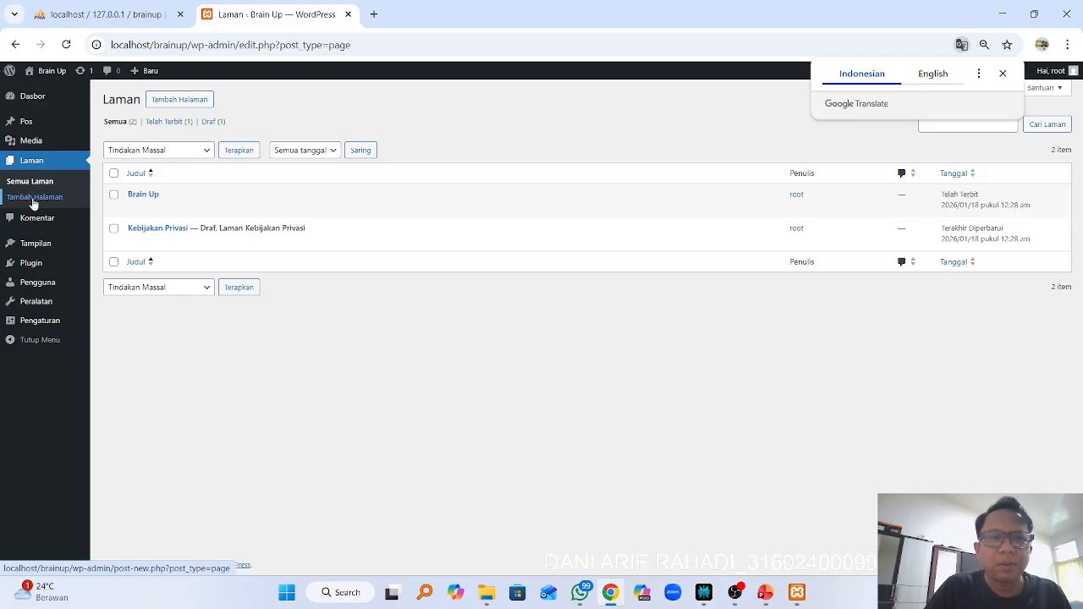
left_click(137, 194)
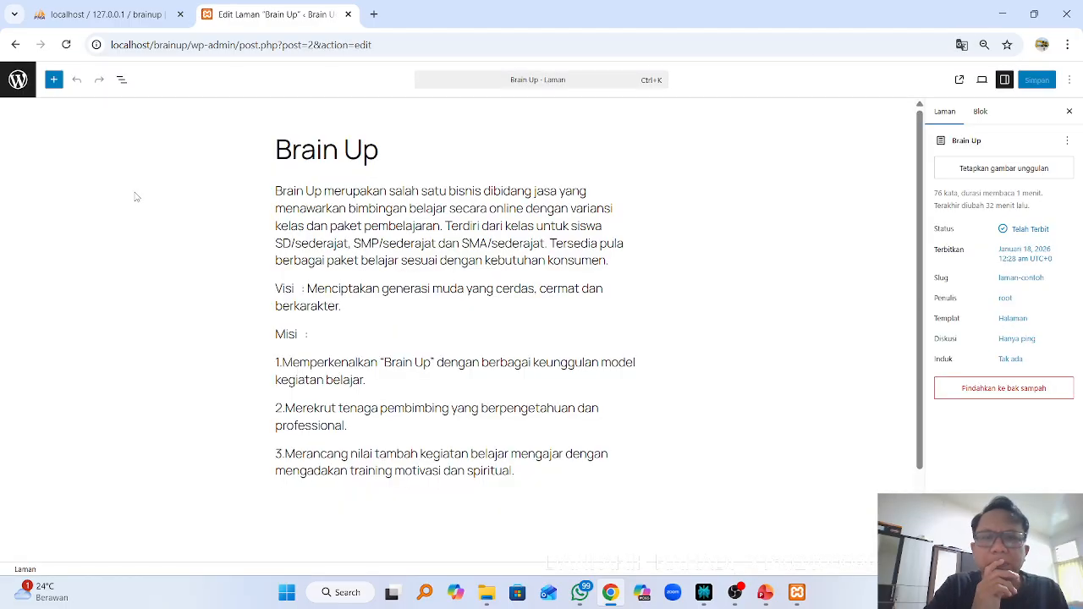
- Leave the page editor, switch to phpMyAdmin and view the table structure of the brainup database
left_click(12, 46)
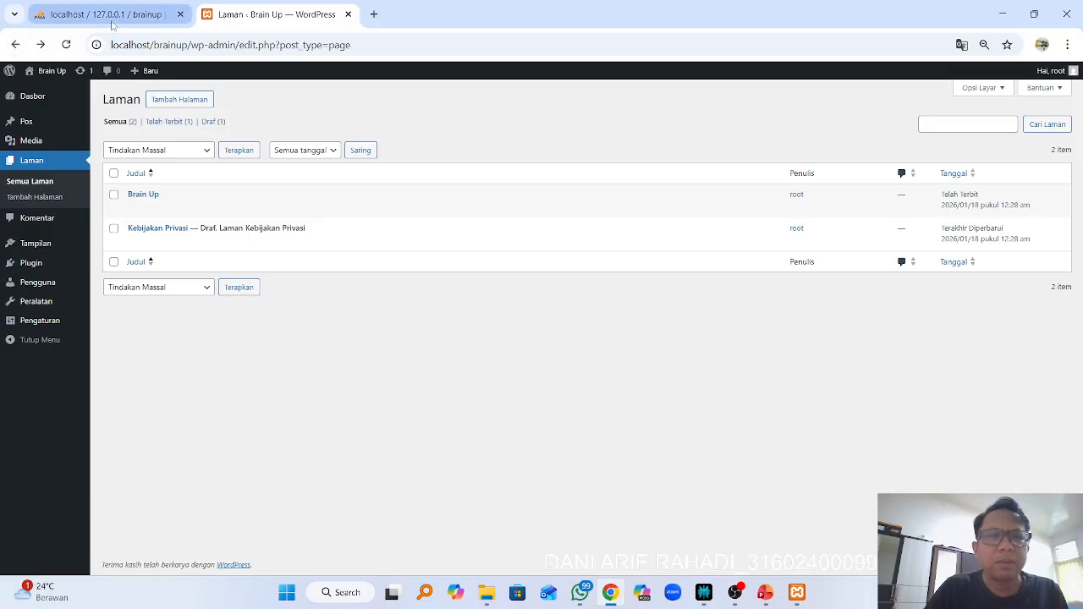
left_click(106, 14)
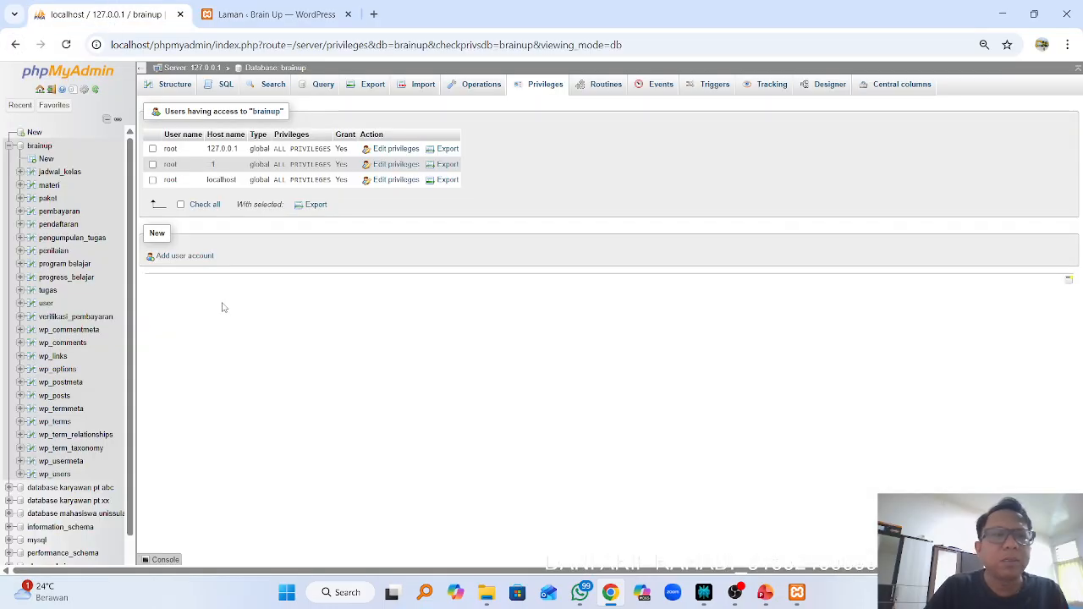
left_click(39, 146)
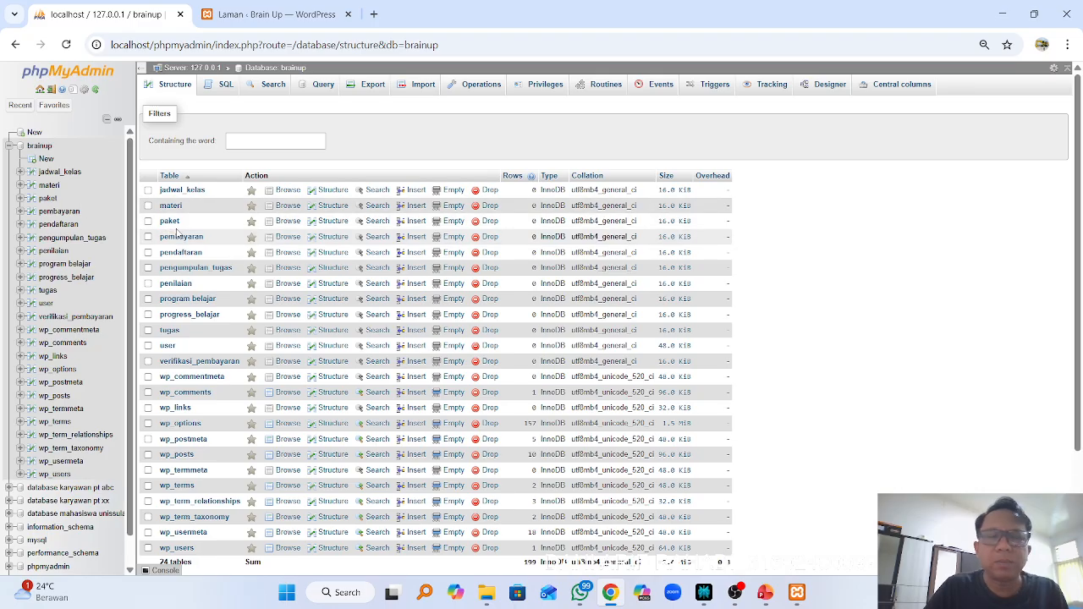
- Look through the brainup database's table list, switch back to the WordPress admin and review its dashboard
scroll(178, 233, "down", 2)
scroll(144, 177, "up", 2)
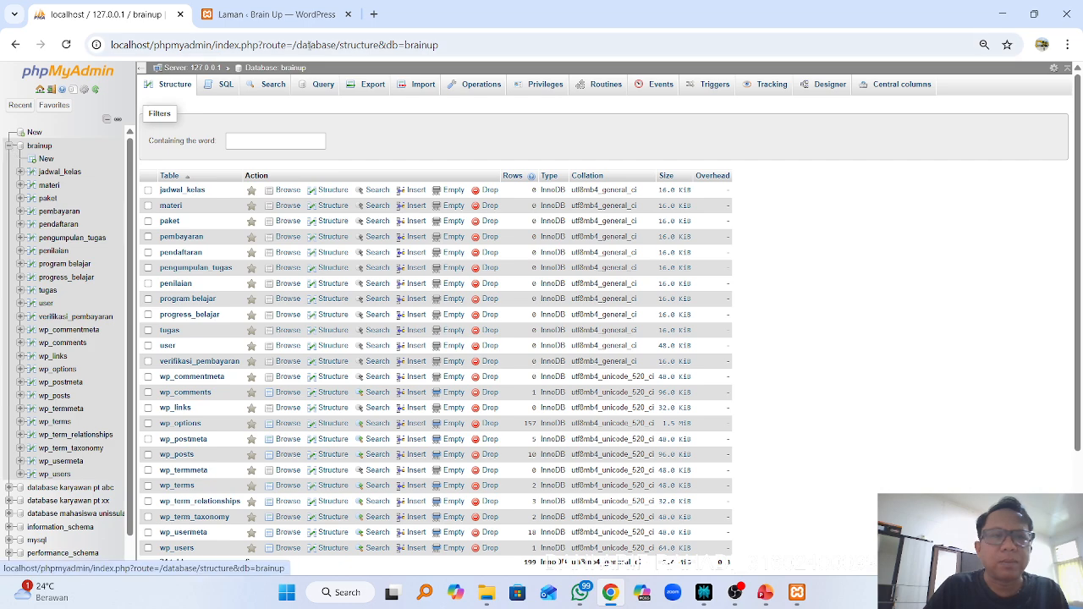
left_click(273, 14)
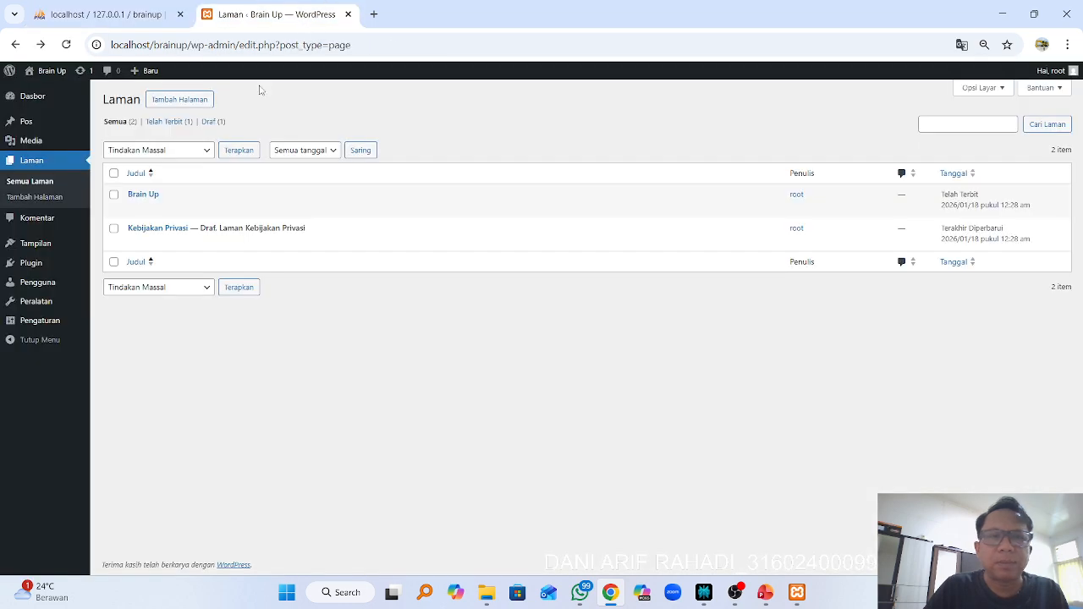
left_click(53, 101)
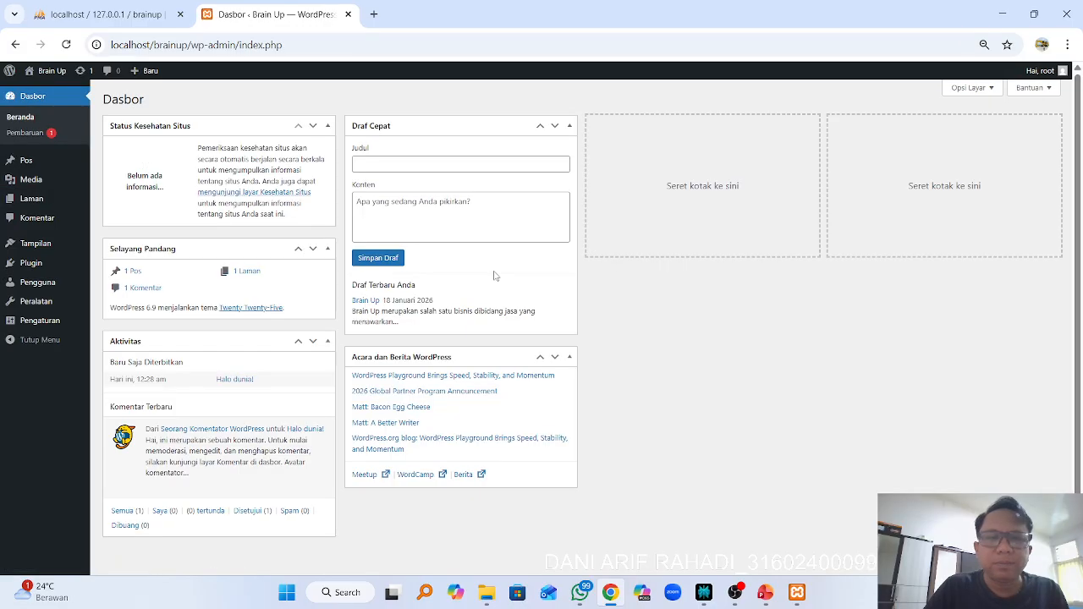
scroll(494, 280, "down", 1)
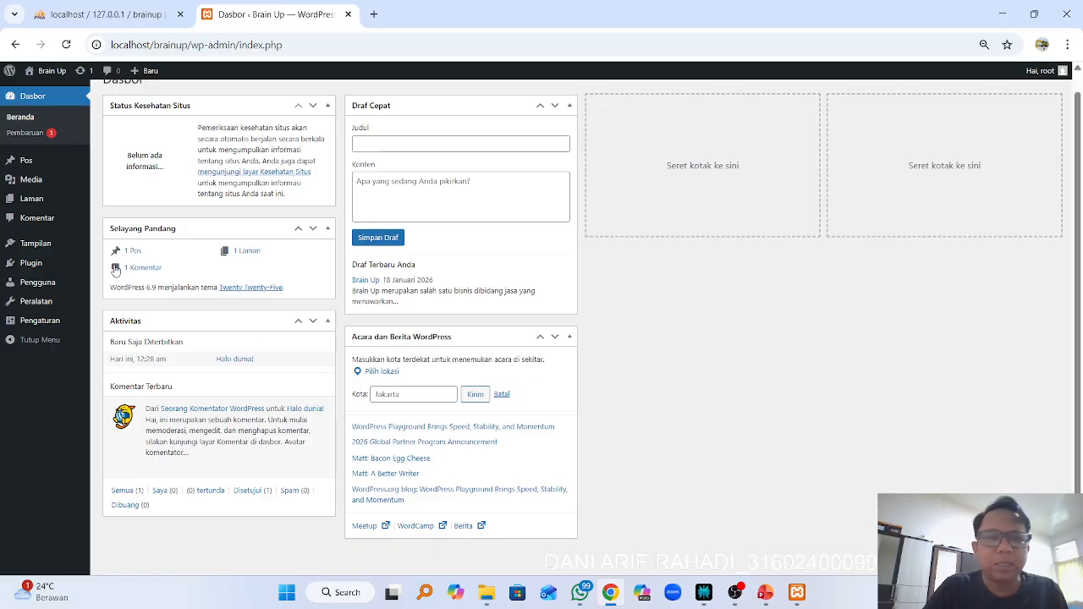
- Open the Brain Up page from the list of pages to show its description, vision and mission in the editor
left_click(39, 202)
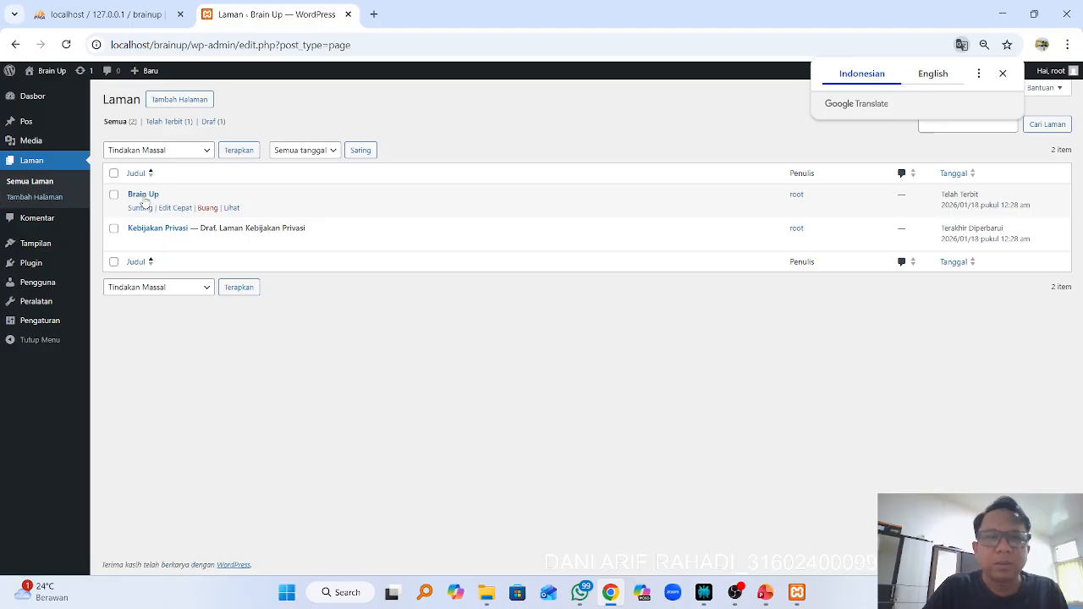
left_click(146, 194)
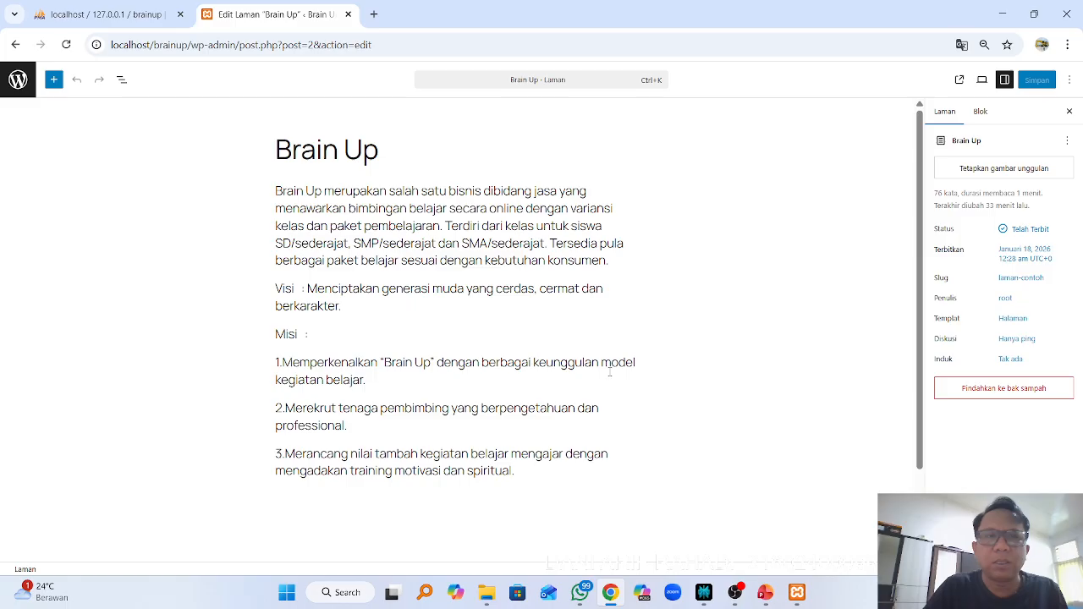
left_click(734, 592)
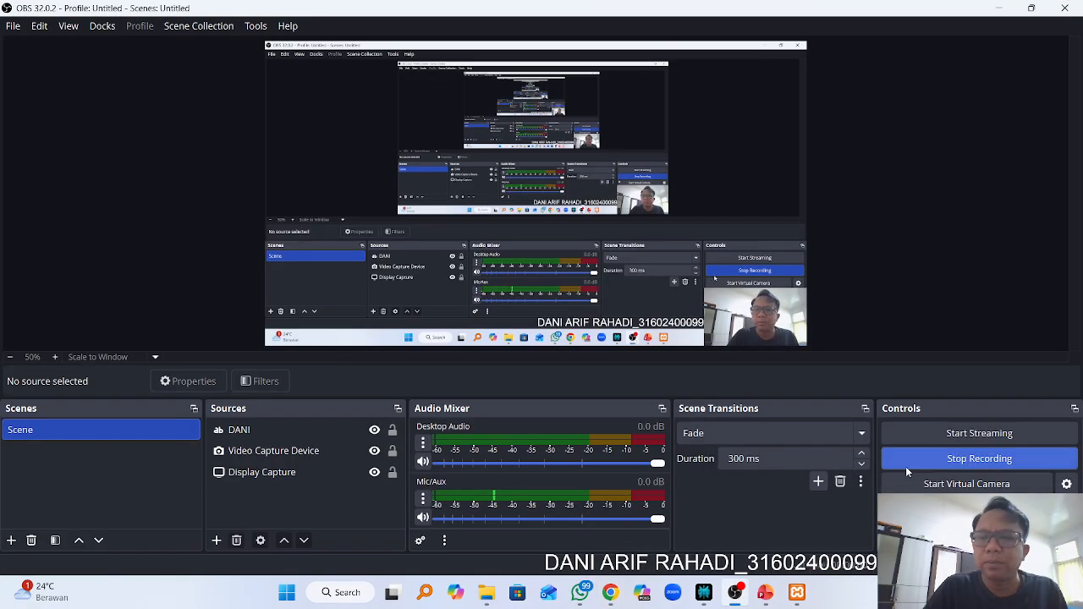